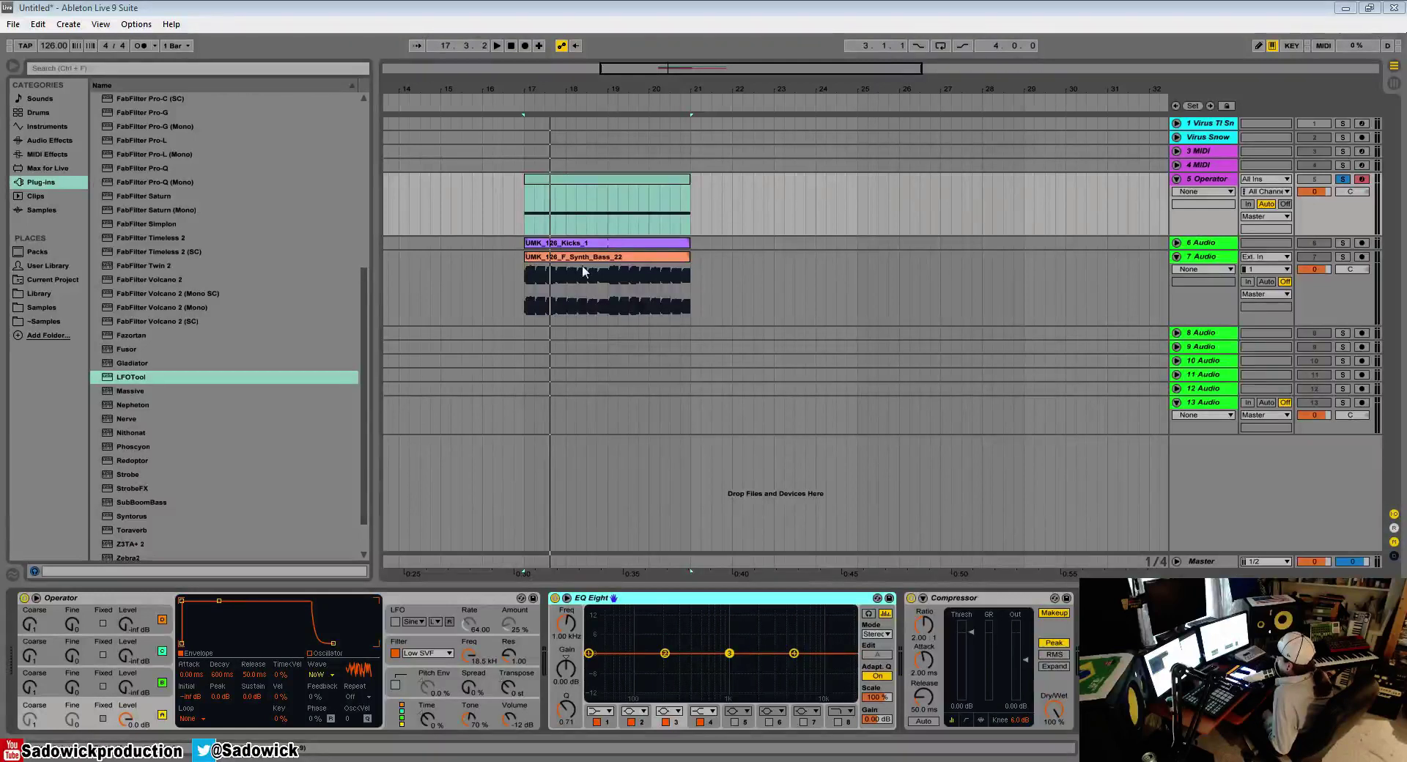
Step: Load LFOTool on the Operator track, flatten its LFO graph and set the volume routing to 0
double_click(130, 379)
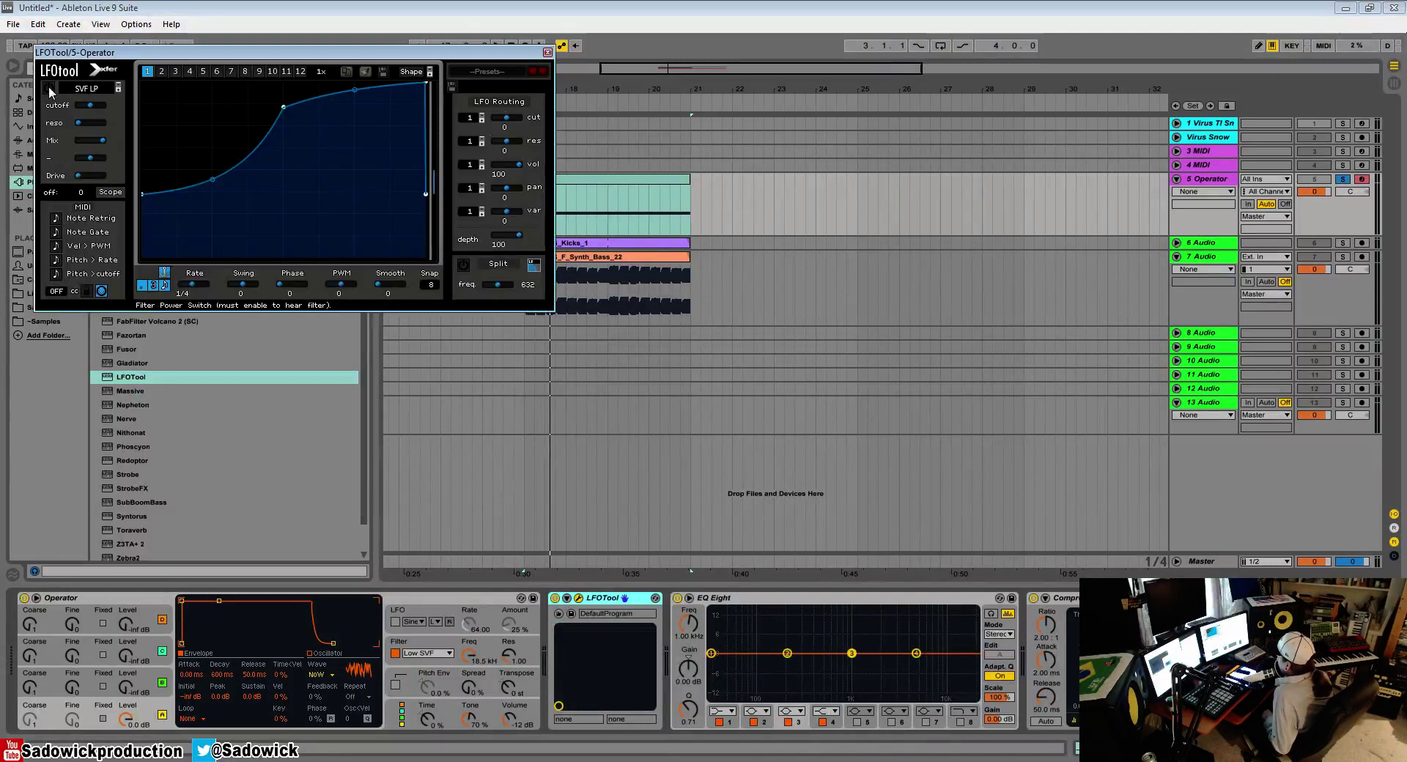
left_click(48, 87)
left_click(414, 72)
mouse_move(432, 77)
left_click(568, 77)
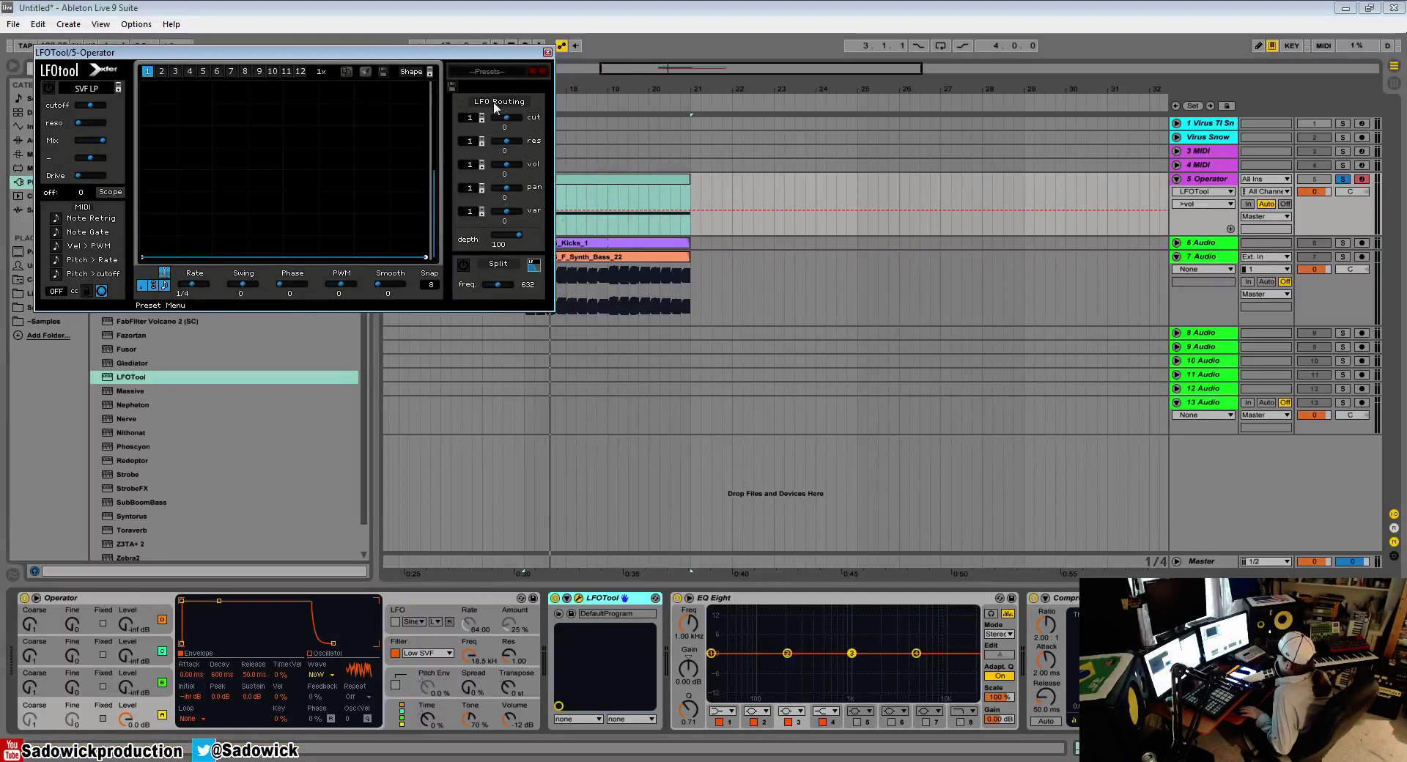
Step: Enable the LFOTool filter and lower its cutoff slightly
left_click(49, 88)
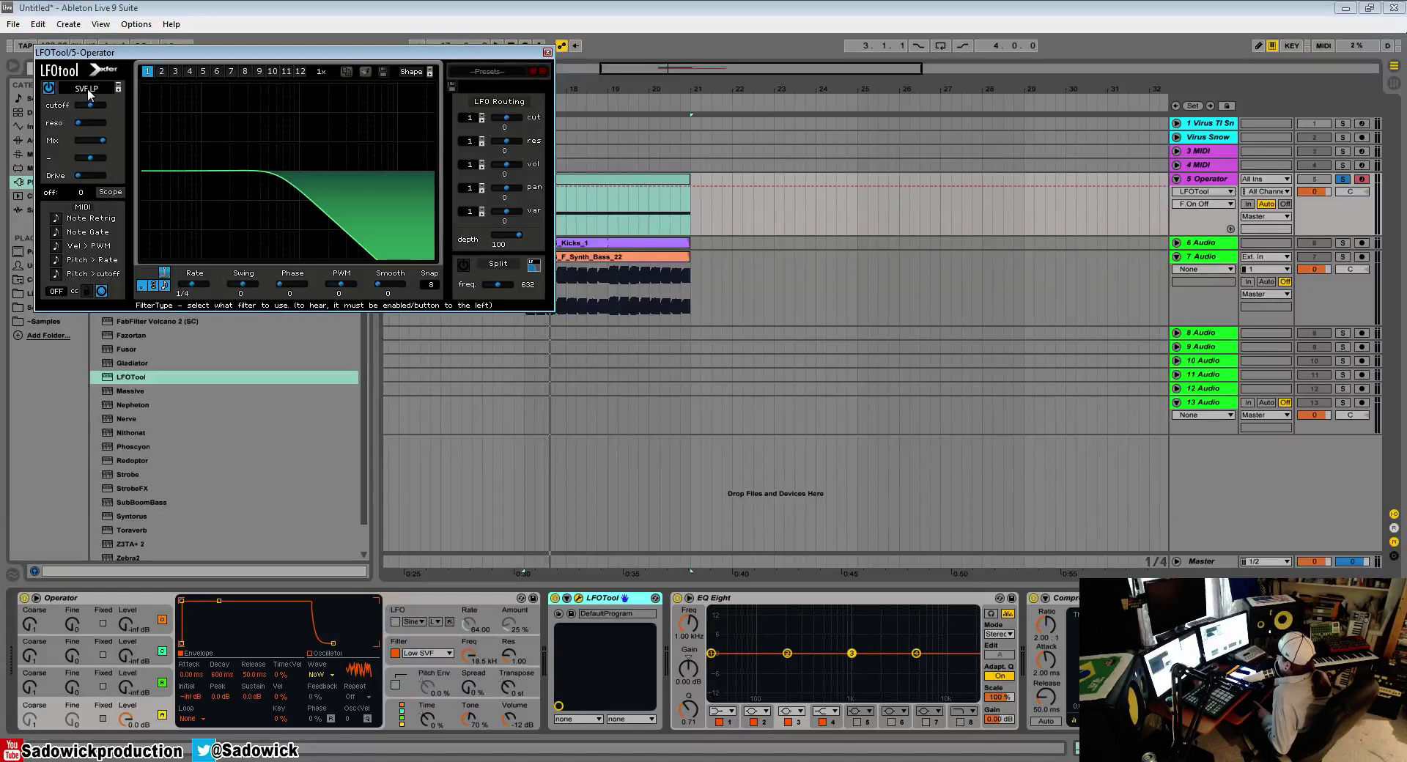
mouse_move(90, 106)
left_mouse_down()
mouse_move(139, 106)
mouse_move(62, 121)
mouse_move(219, 135)
mouse_move(91, 117)
left_mouse_up()
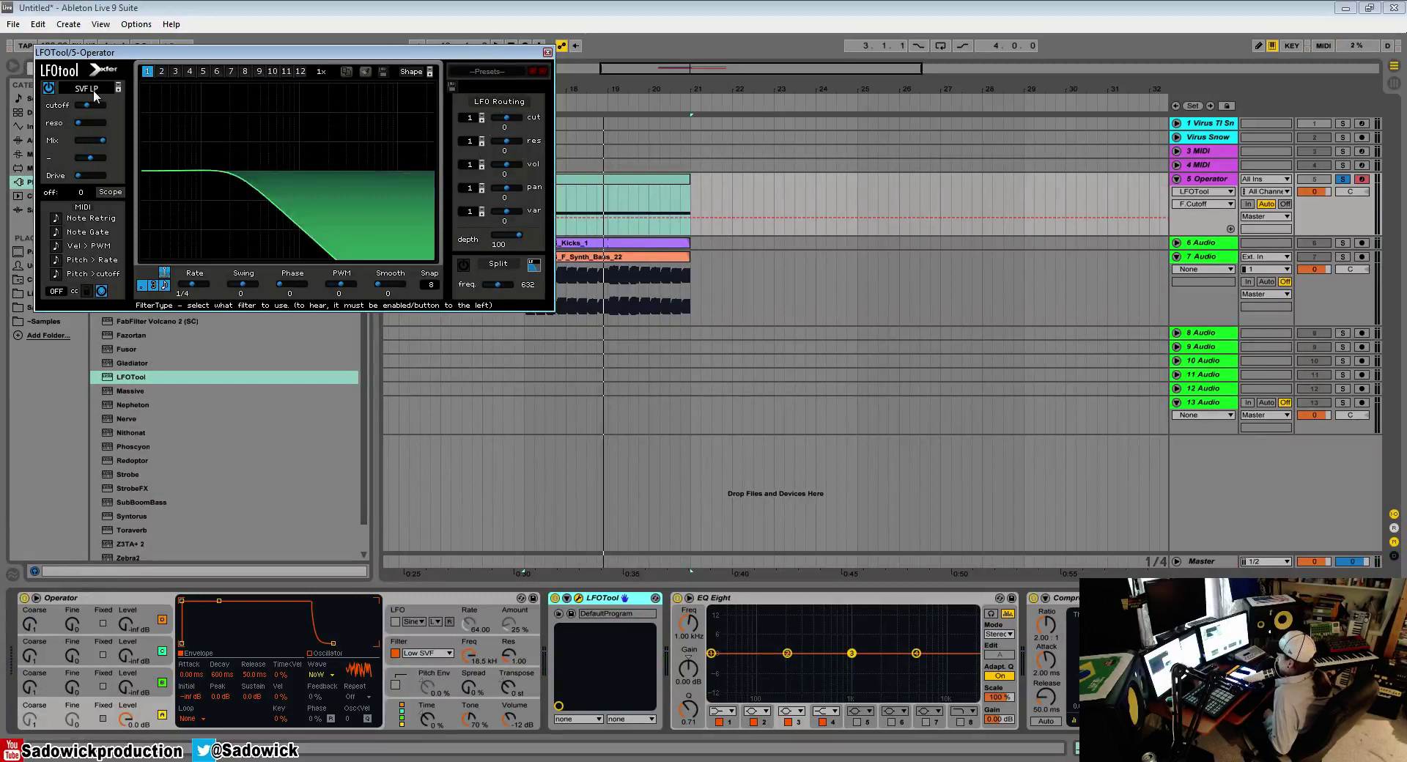
left_click_drag(125, 54, 232, 208)
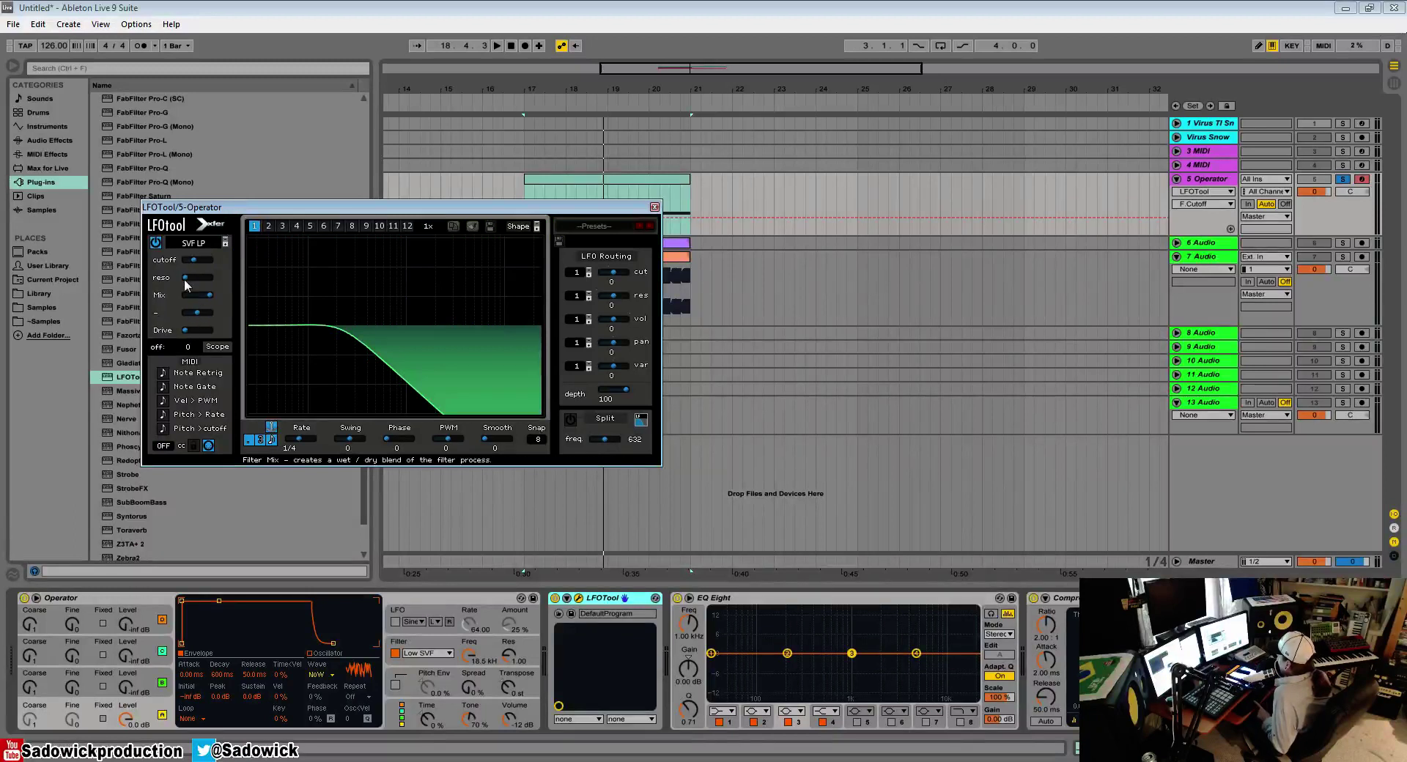
Step: Set the filter type to Low 24 and raise its drive, checking the sound during playback
left_click(197, 242)
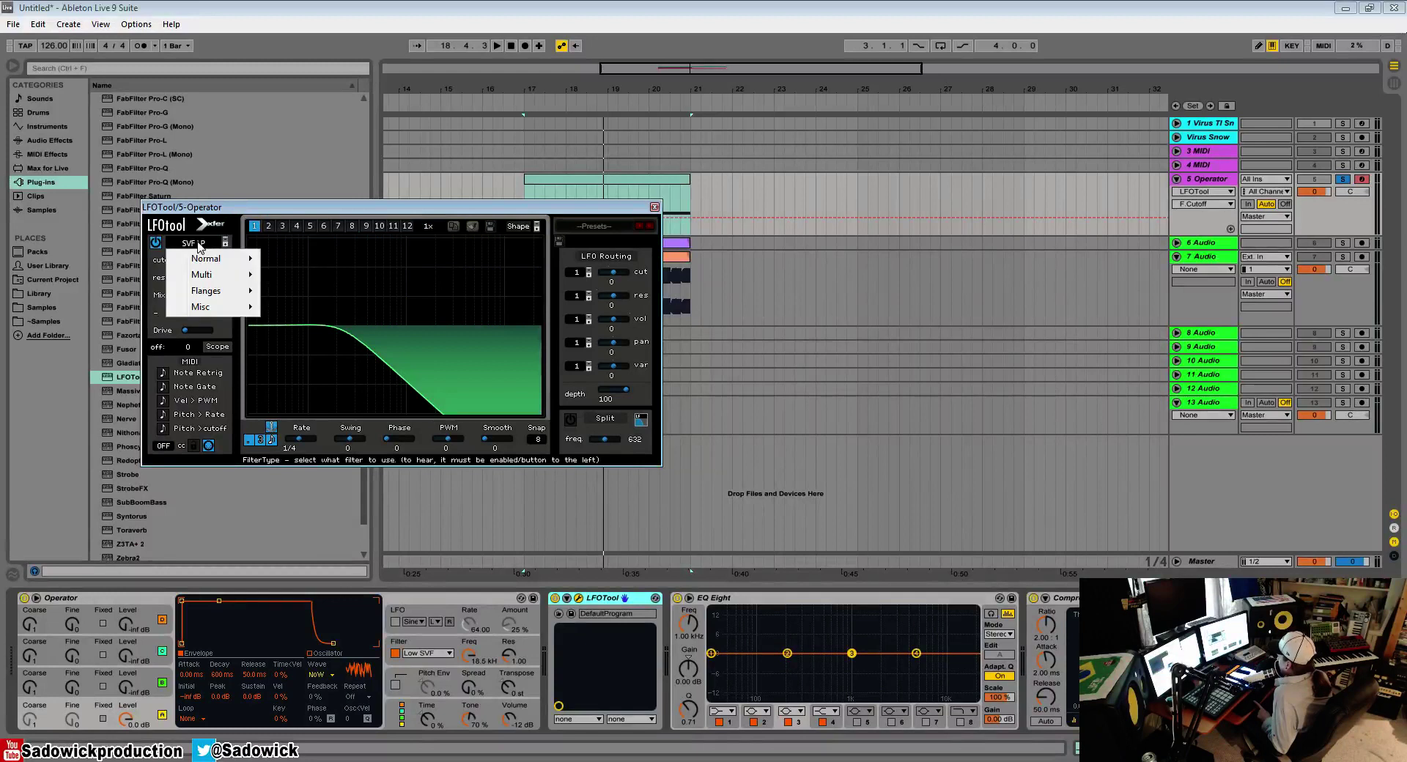
mouse_move(202, 264)
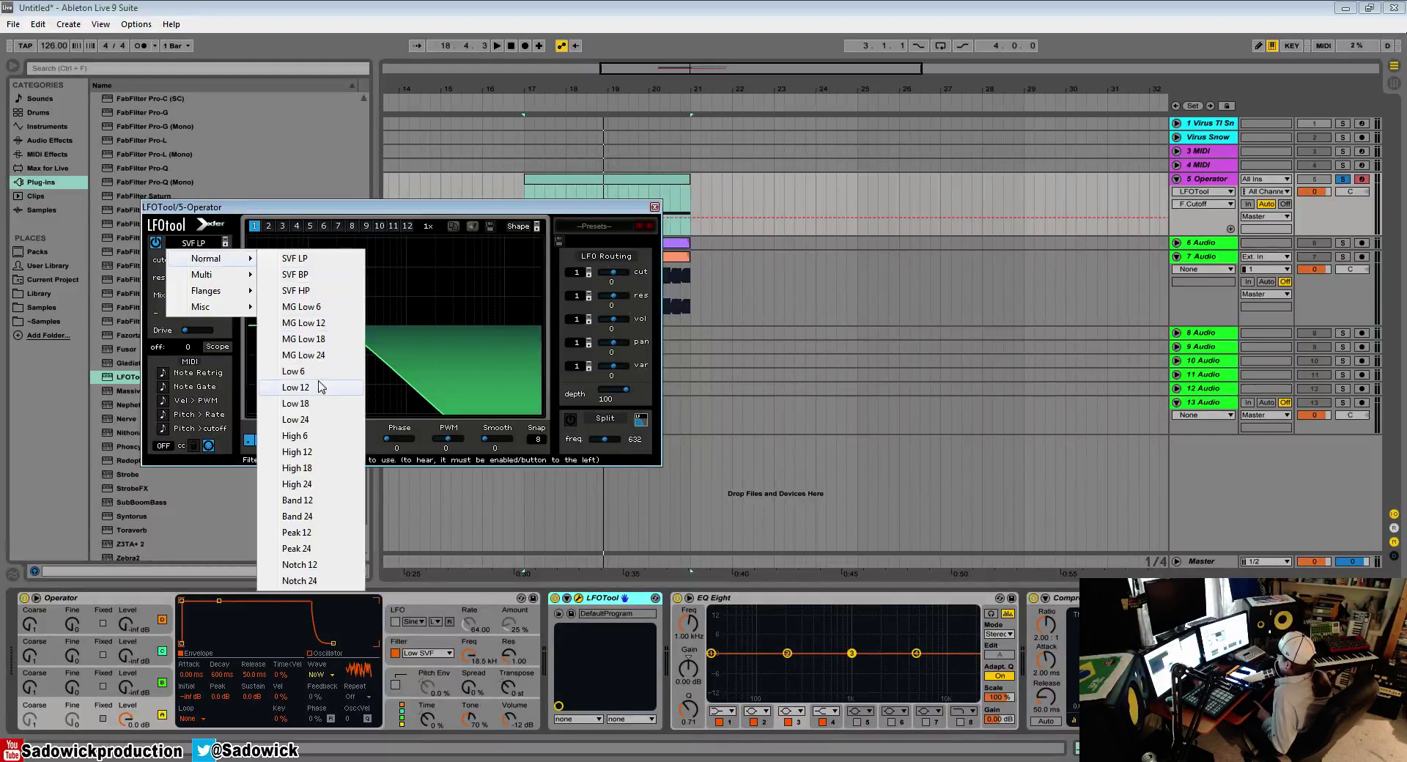
left_click(327, 421)
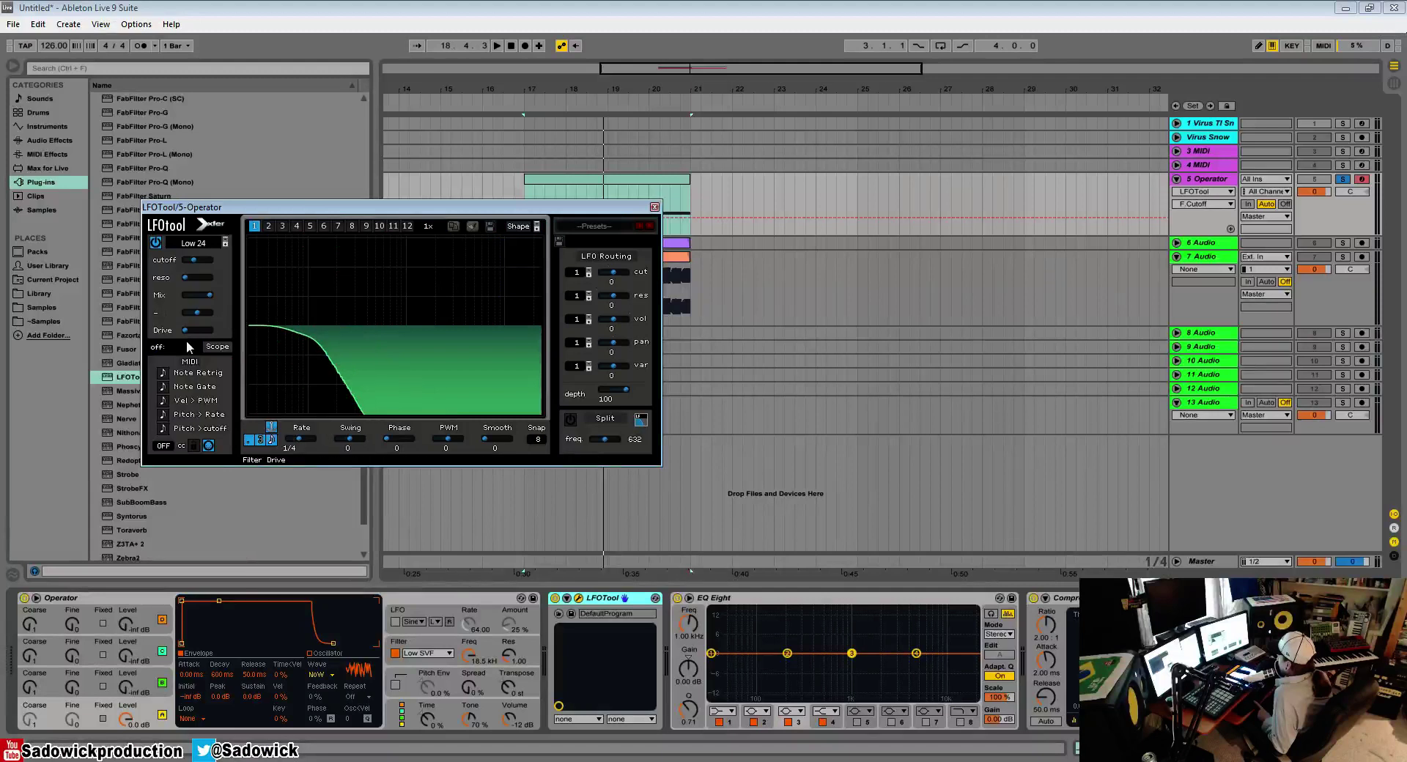
left_click_drag(183, 327, 247, 344)
key("space")
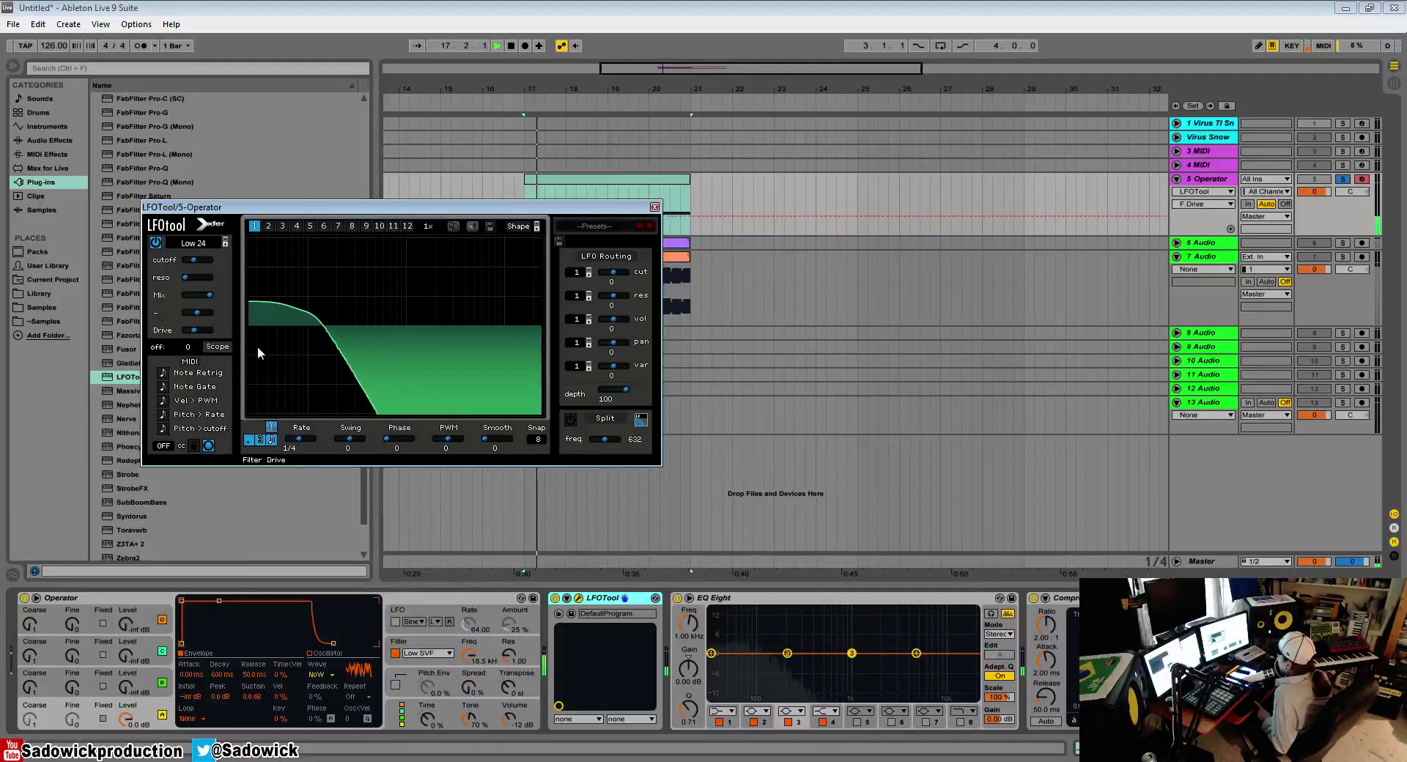
Step: Try different cutoff, resonance, mix and variable settings on the Low 24 filter during playback, ending with the mix fully wet
left_click_drag(198, 259, 179, 327)
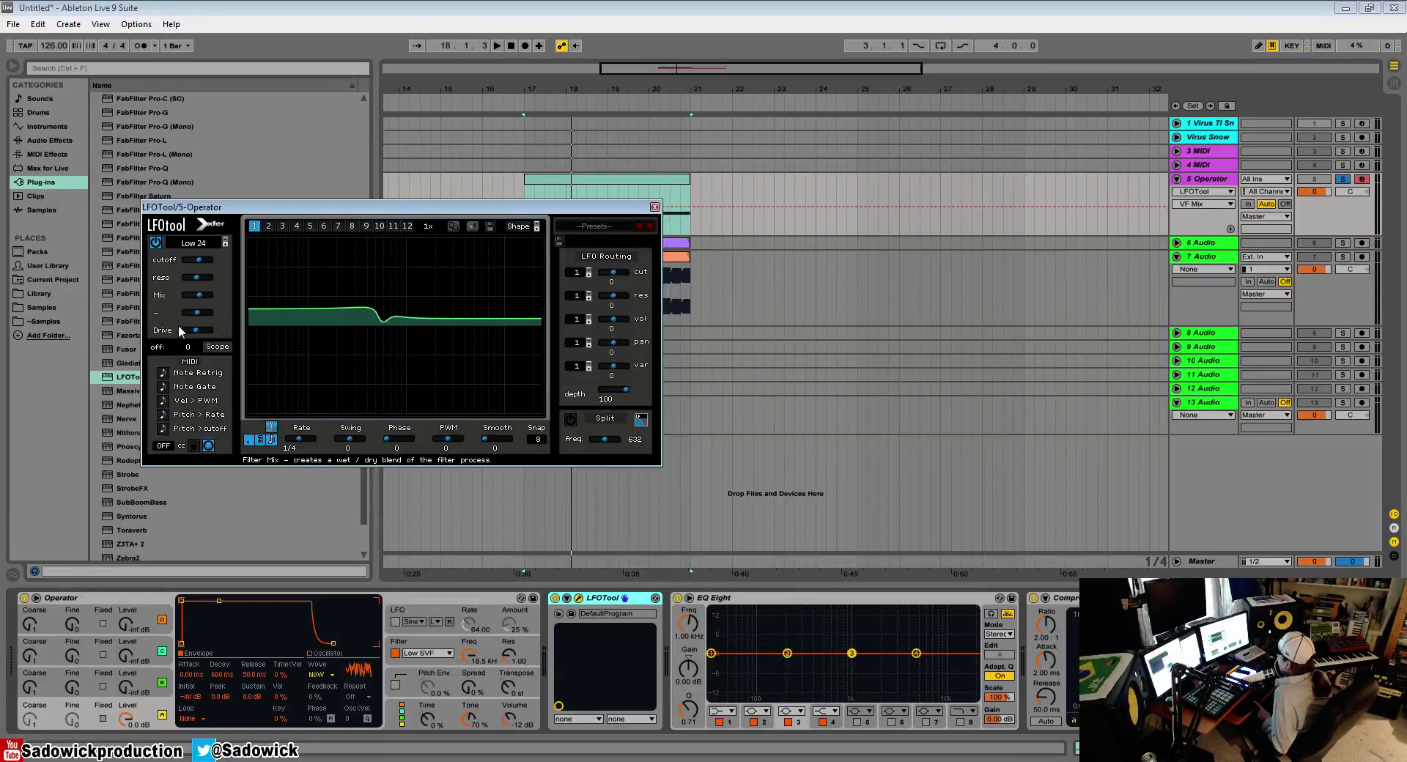
left_click(205, 258)
key("space")
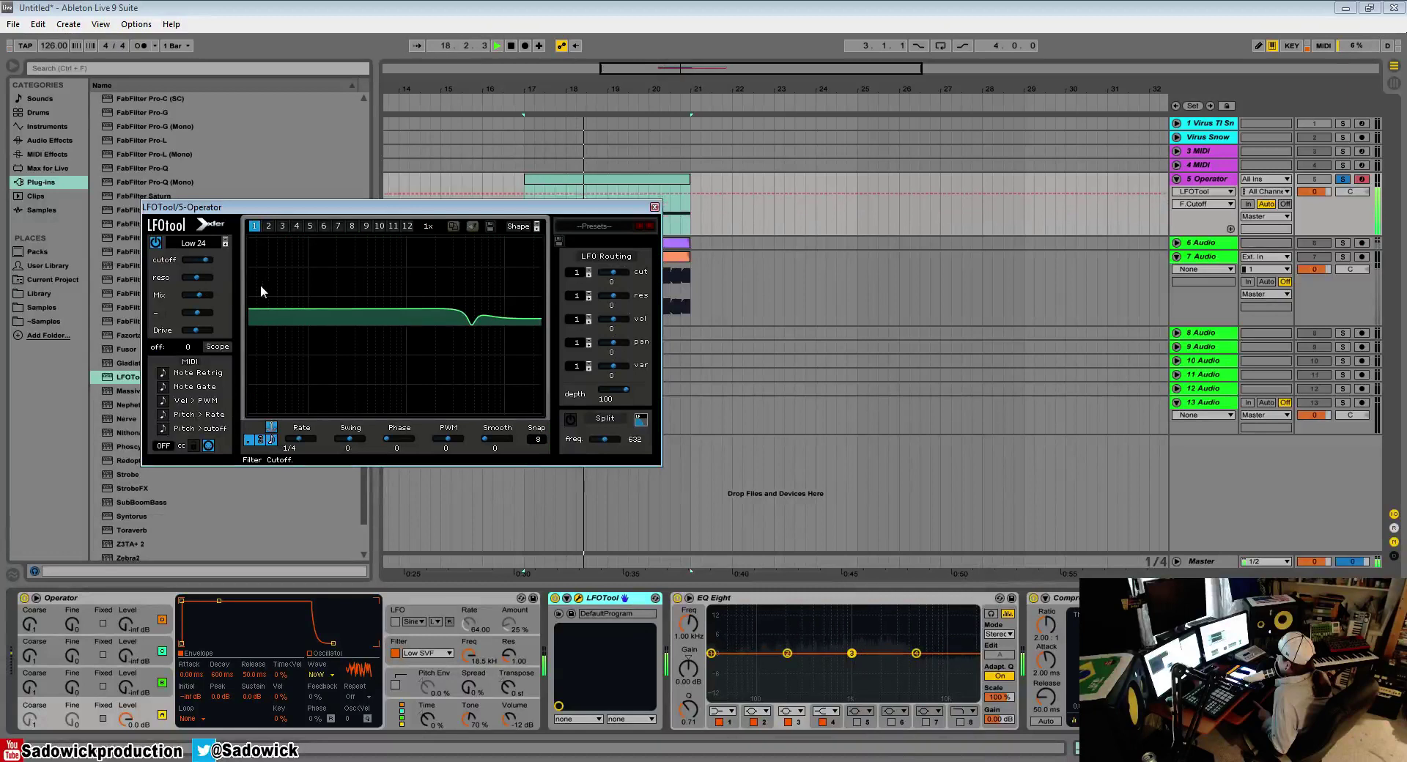
left_click_drag(203, 315, 249, 323)
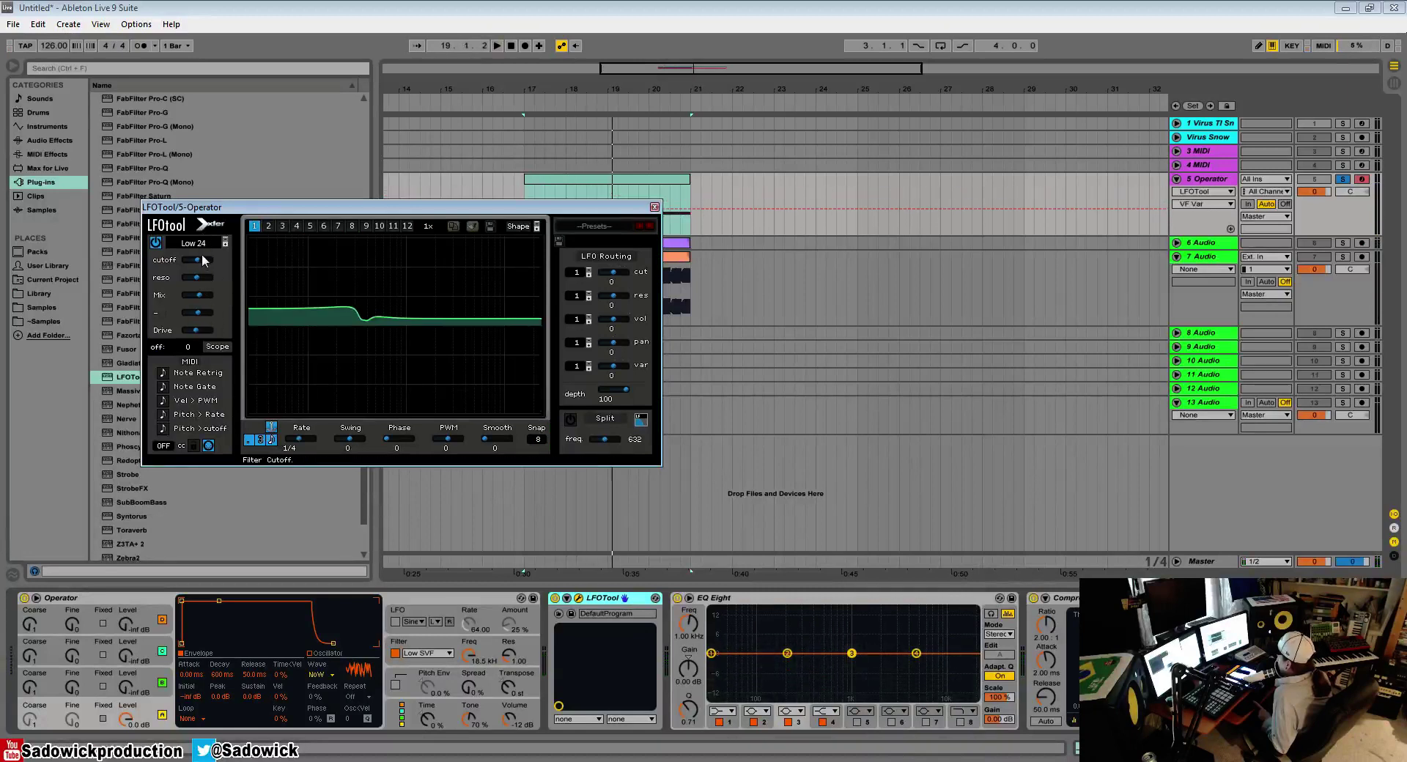
left_click_drag(206, 301, 291, 299)
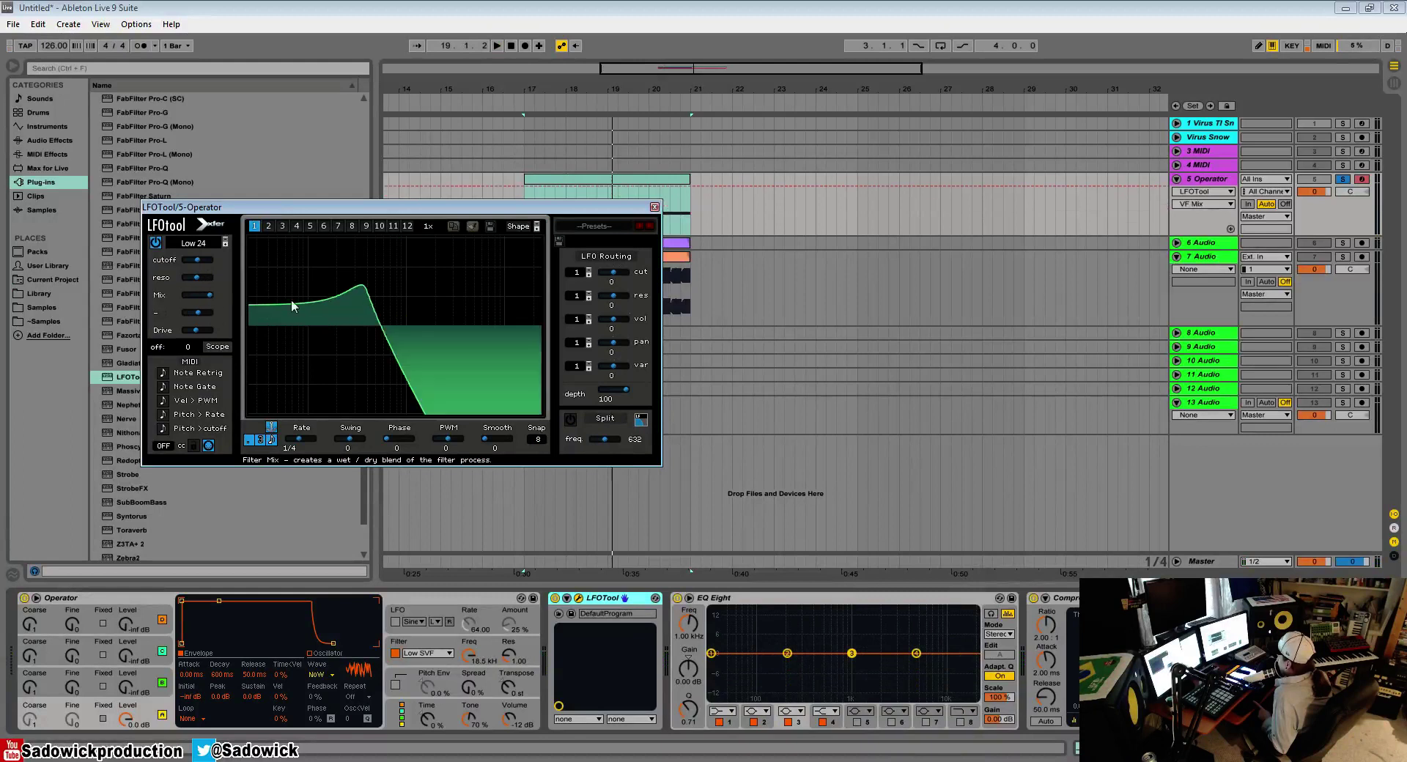
Step: Set the filter type to Band 12 and lower the drive to its minimum
left_click(189, 244)
mouse_move(196, 263)
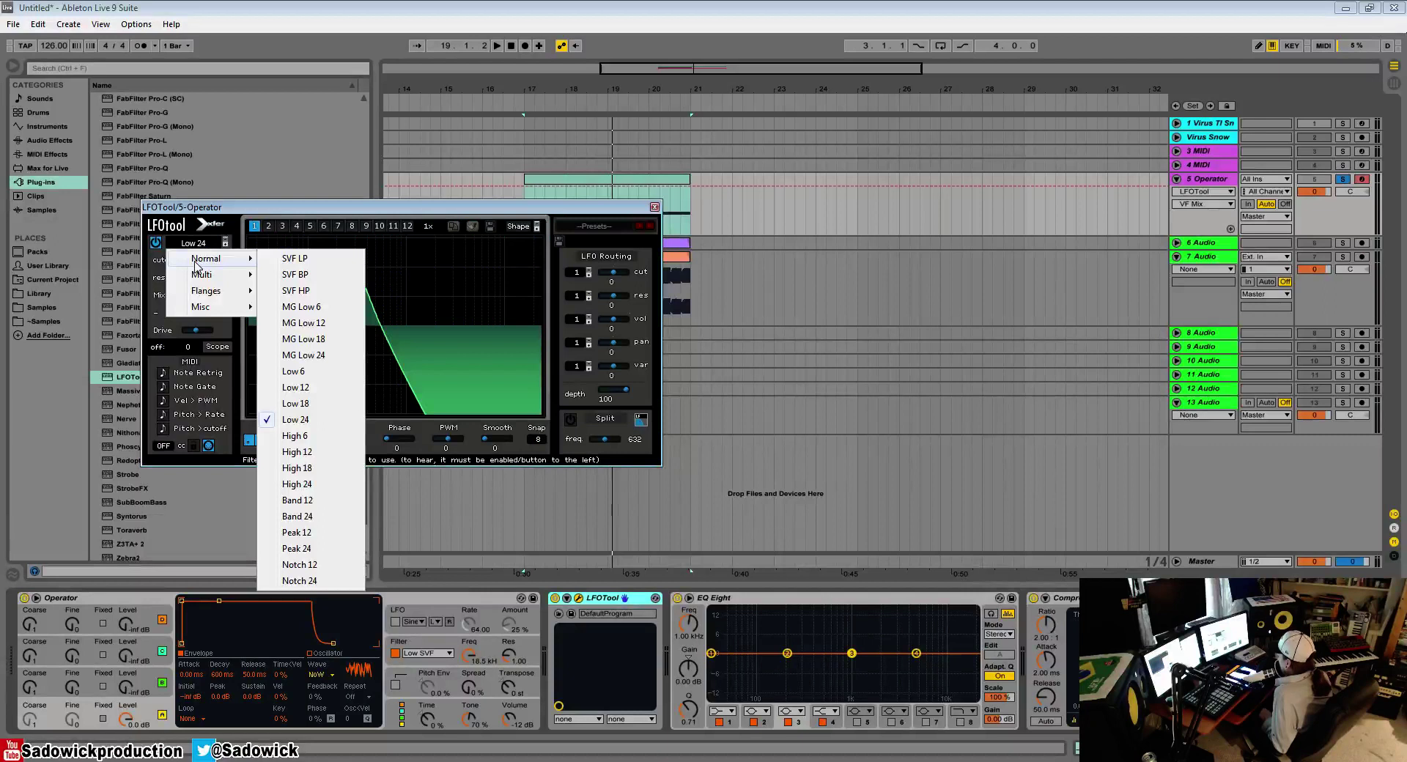
left_click(298, 500)
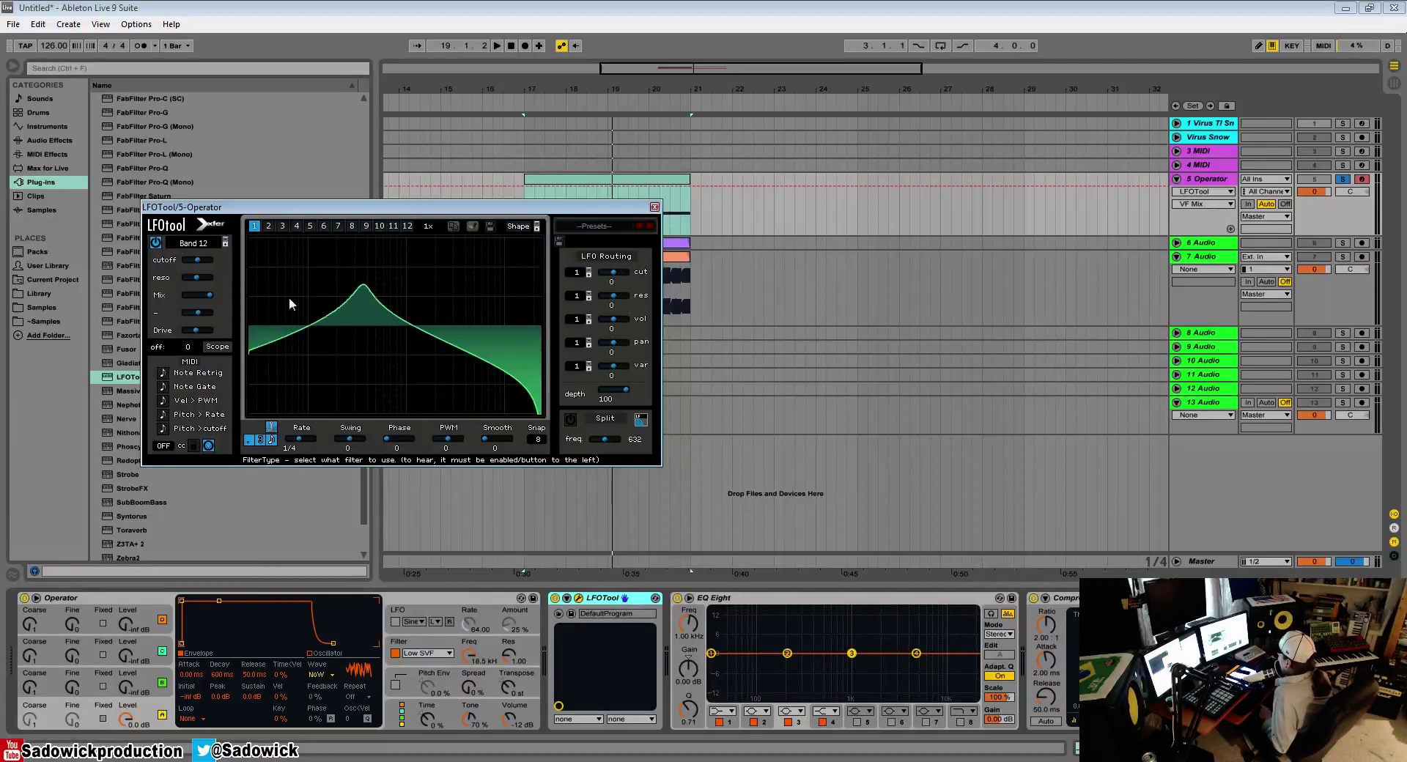
left_click_drag(196, 331, 148, 289)
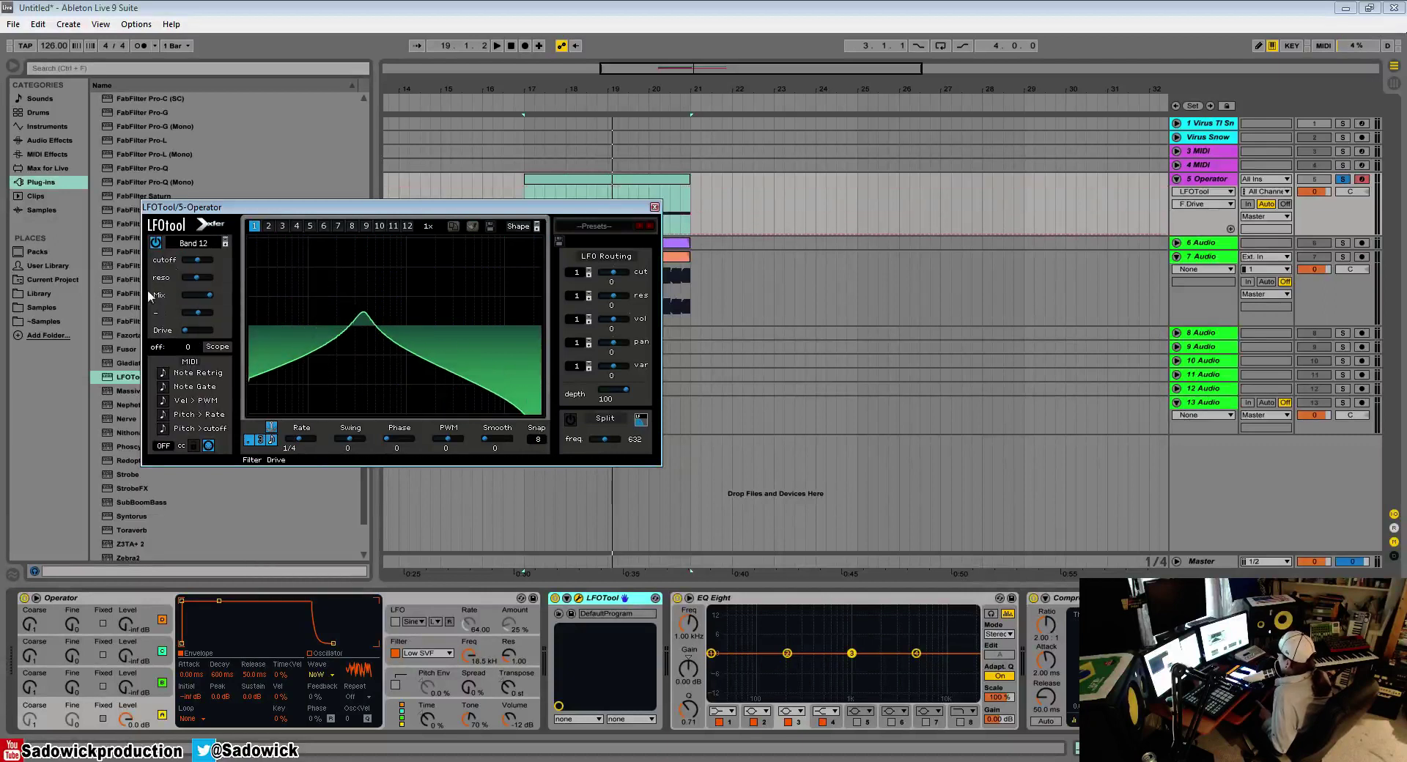
Step: Set the filter type to PN 12, sweep its cutoff during playback and adjust the second filter variable
left_click(209, 243)
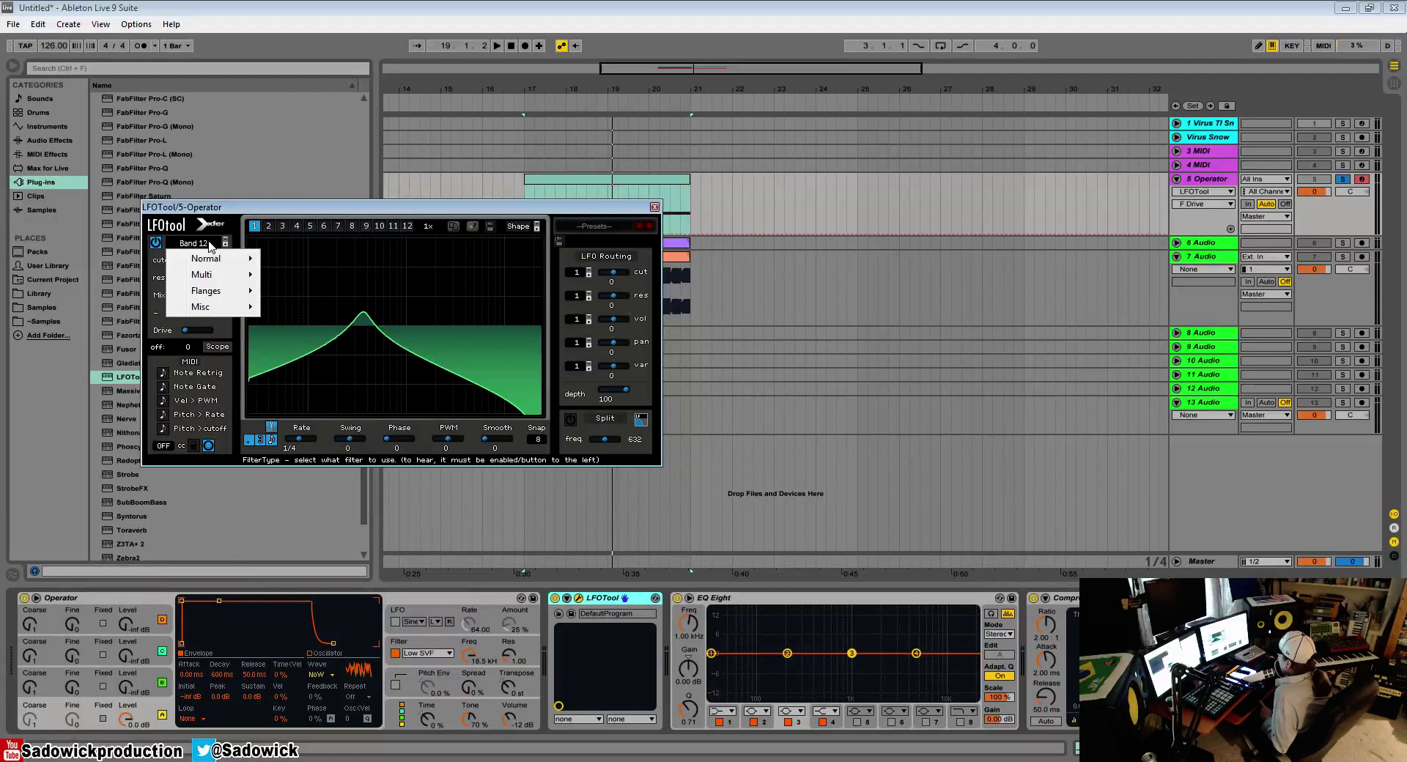
mouse_move(218, 281)
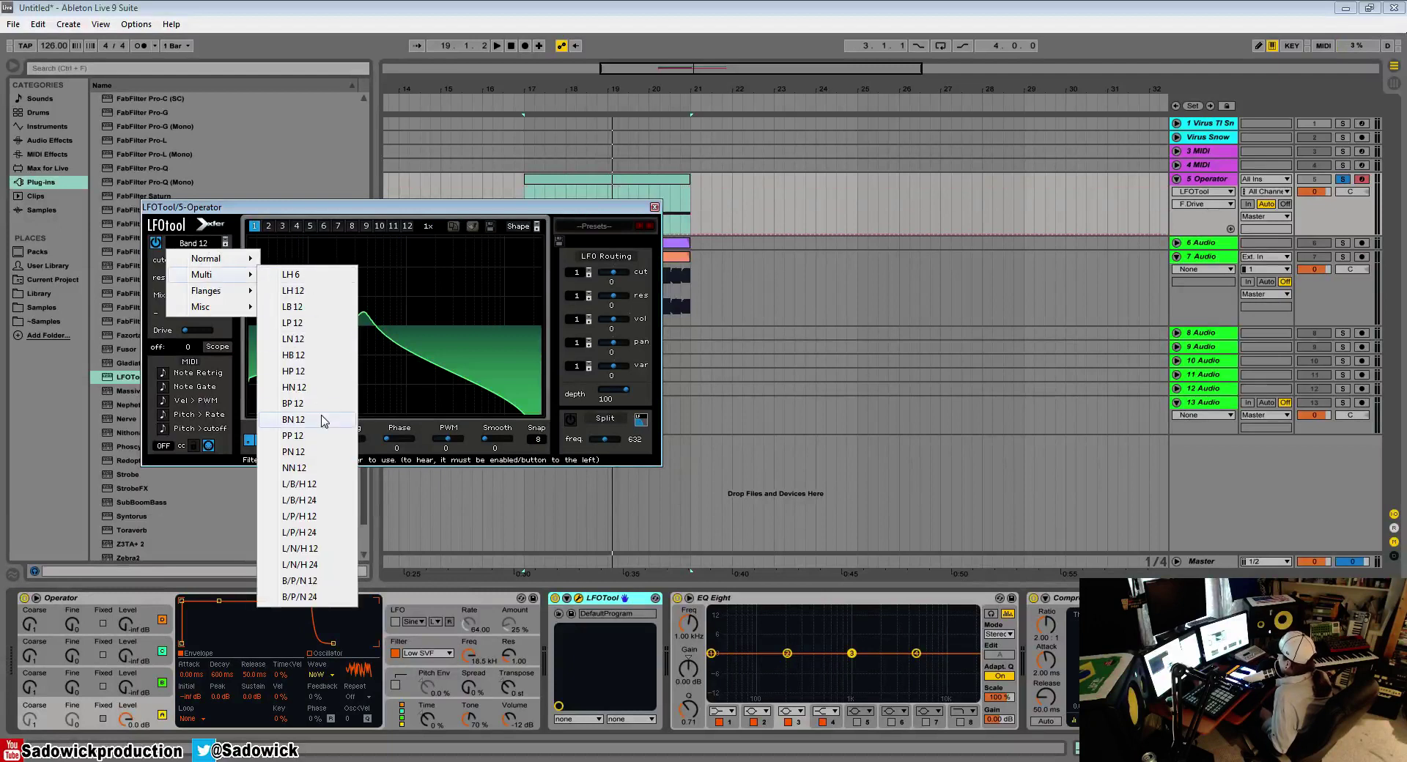
left_click(327, 452)
left_click_drag(201, 263, 227, 276)
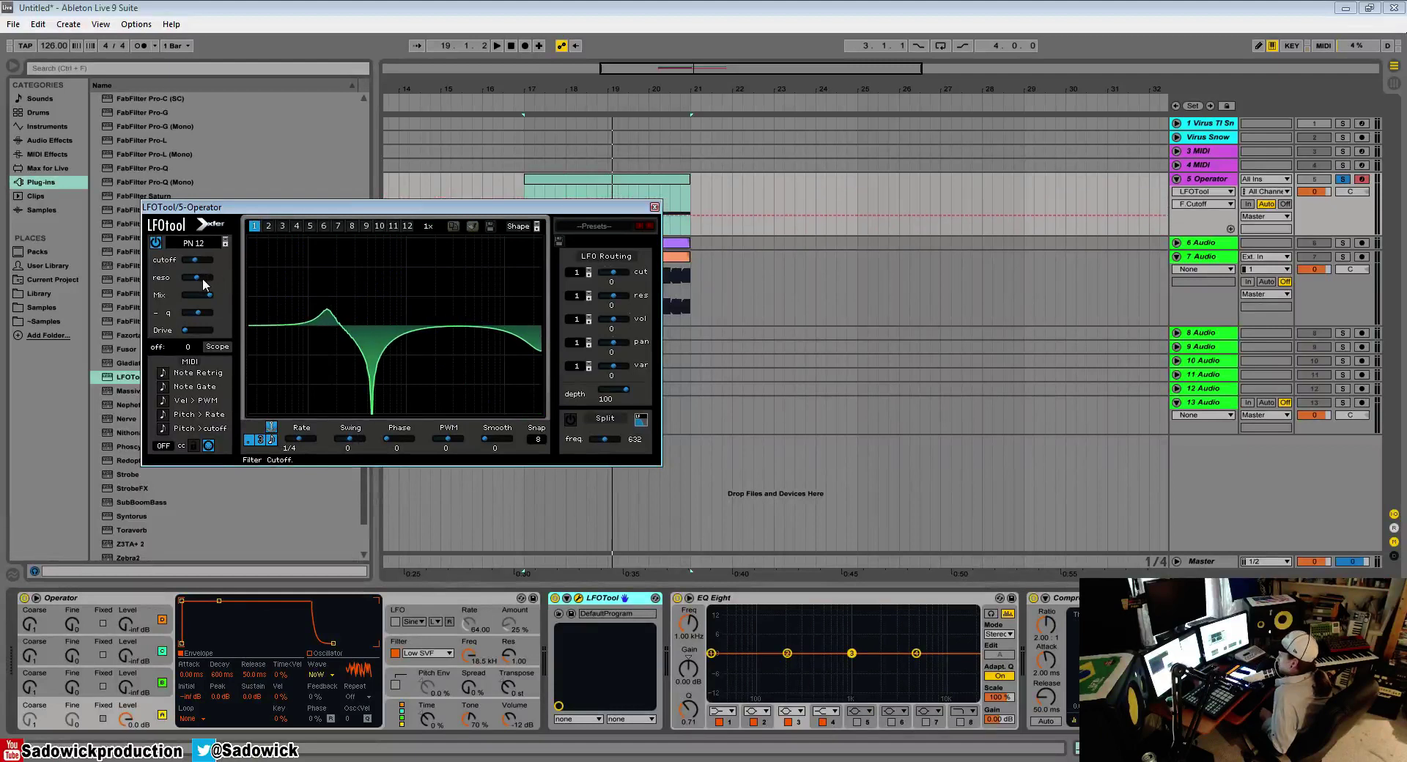
key("space")
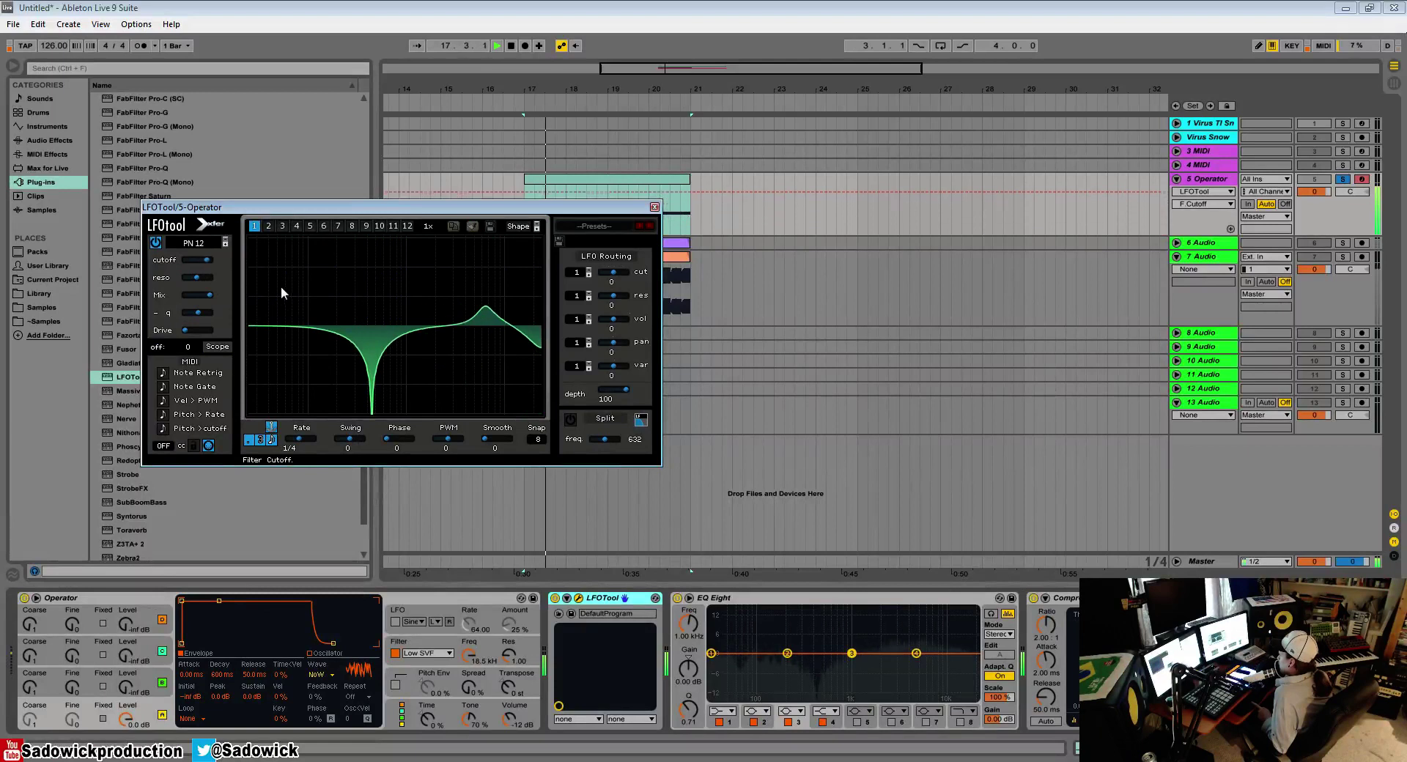
key("space")
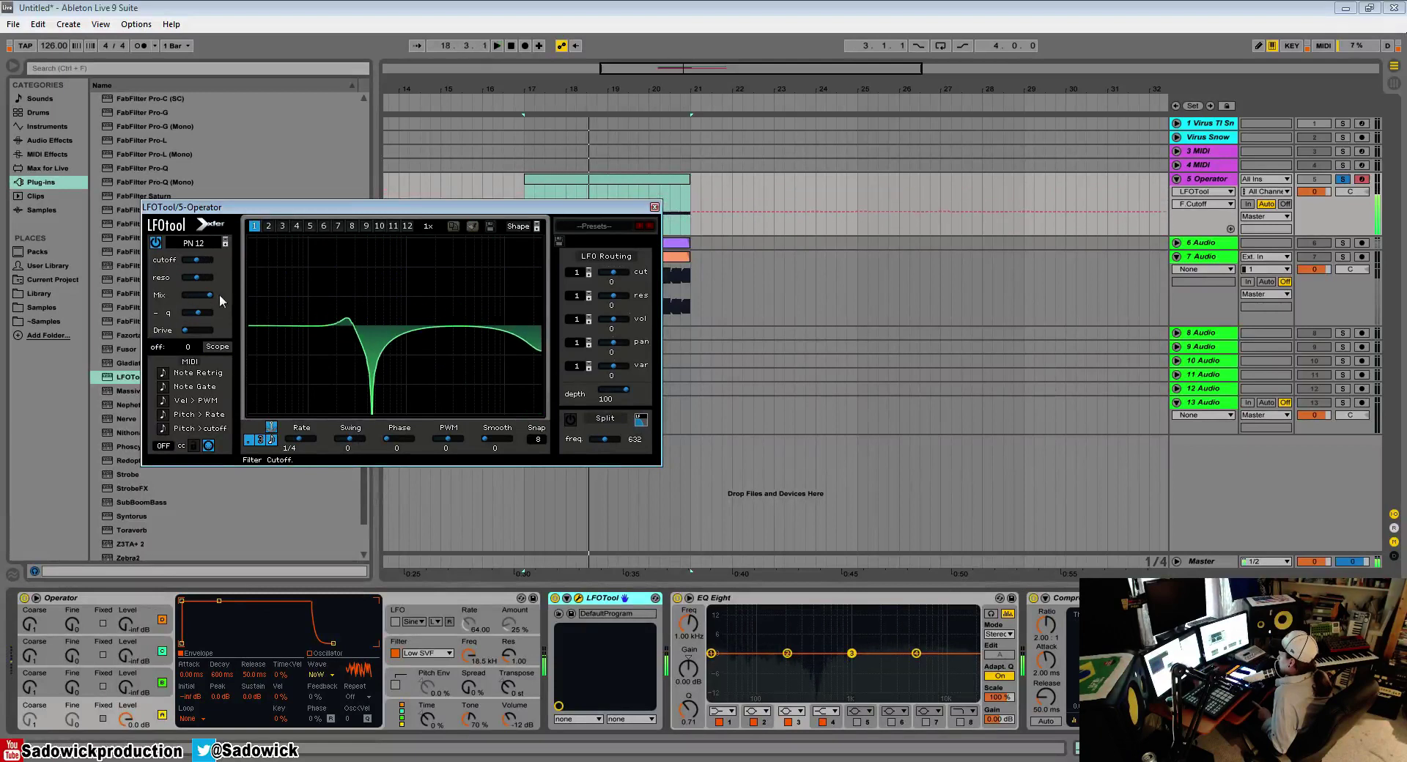
left_click(196, 314)
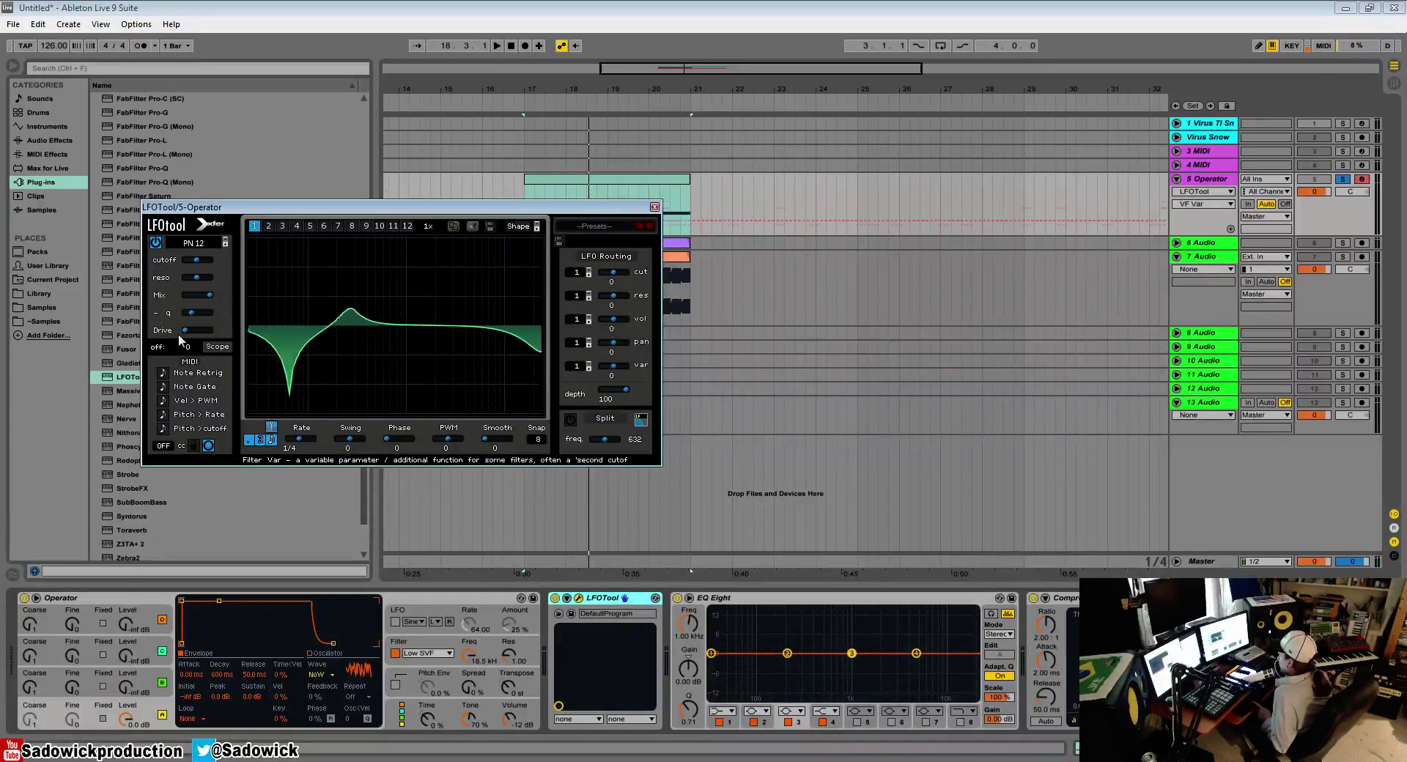
Step: Set the filter type to L/P/H 24 and sweep its cutoff during playback
left_click(196, 243)
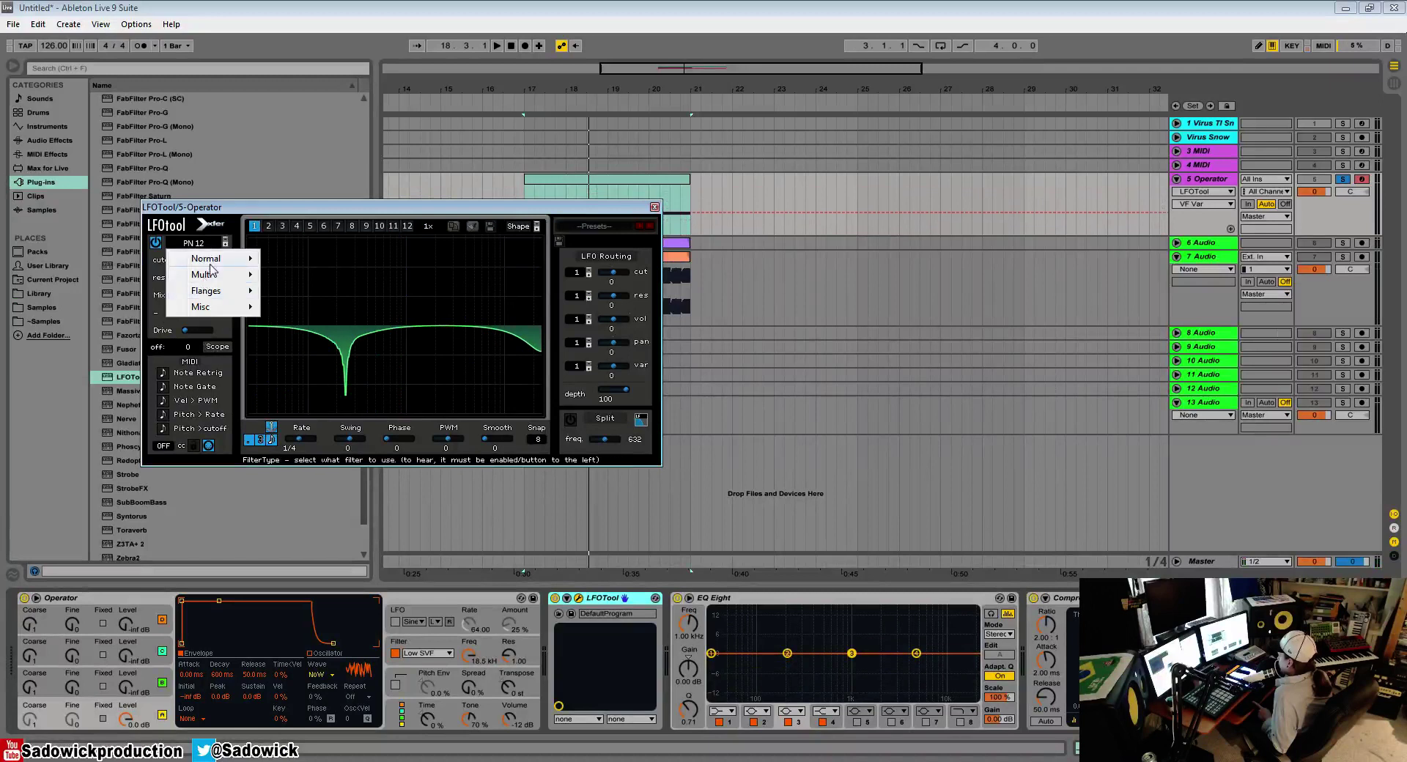
mouse_move(212, 277)
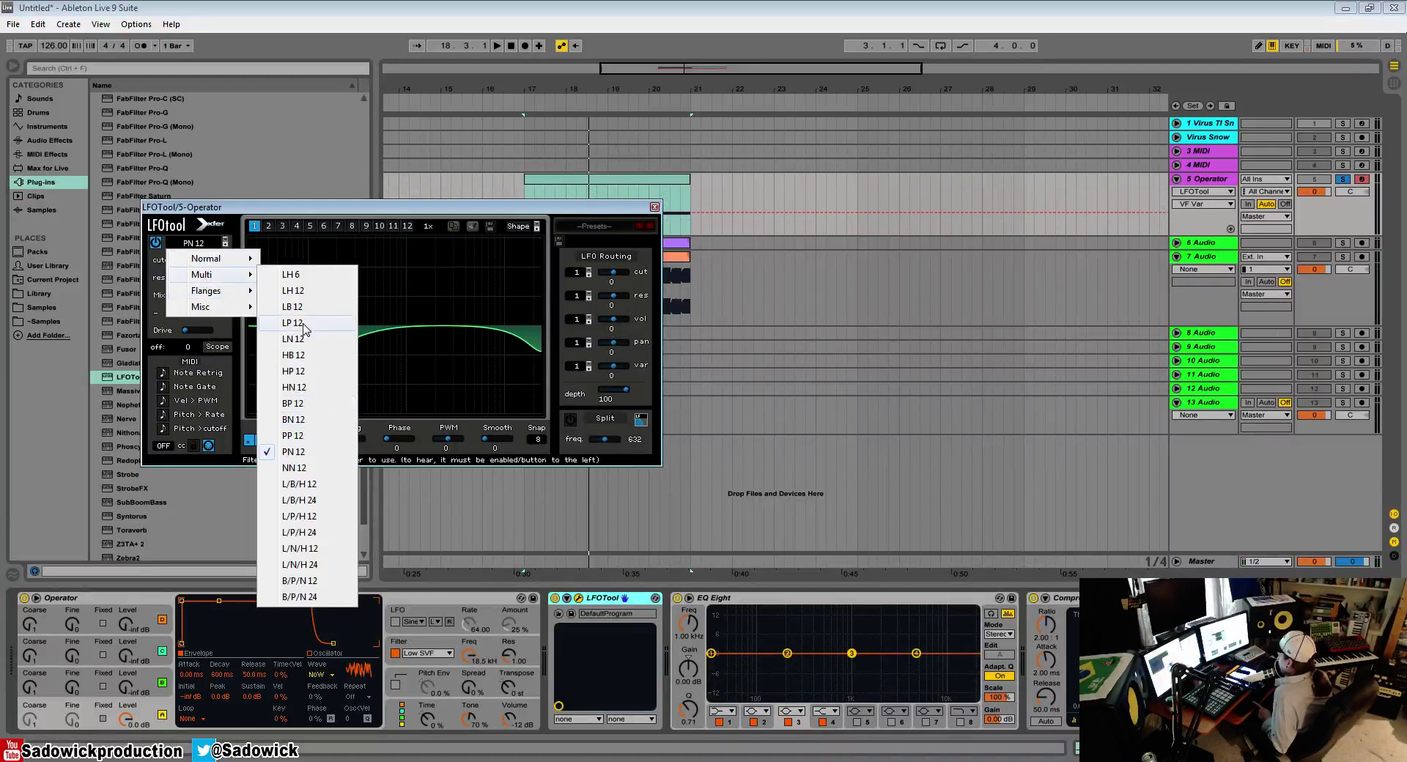
left_click(306, 534)
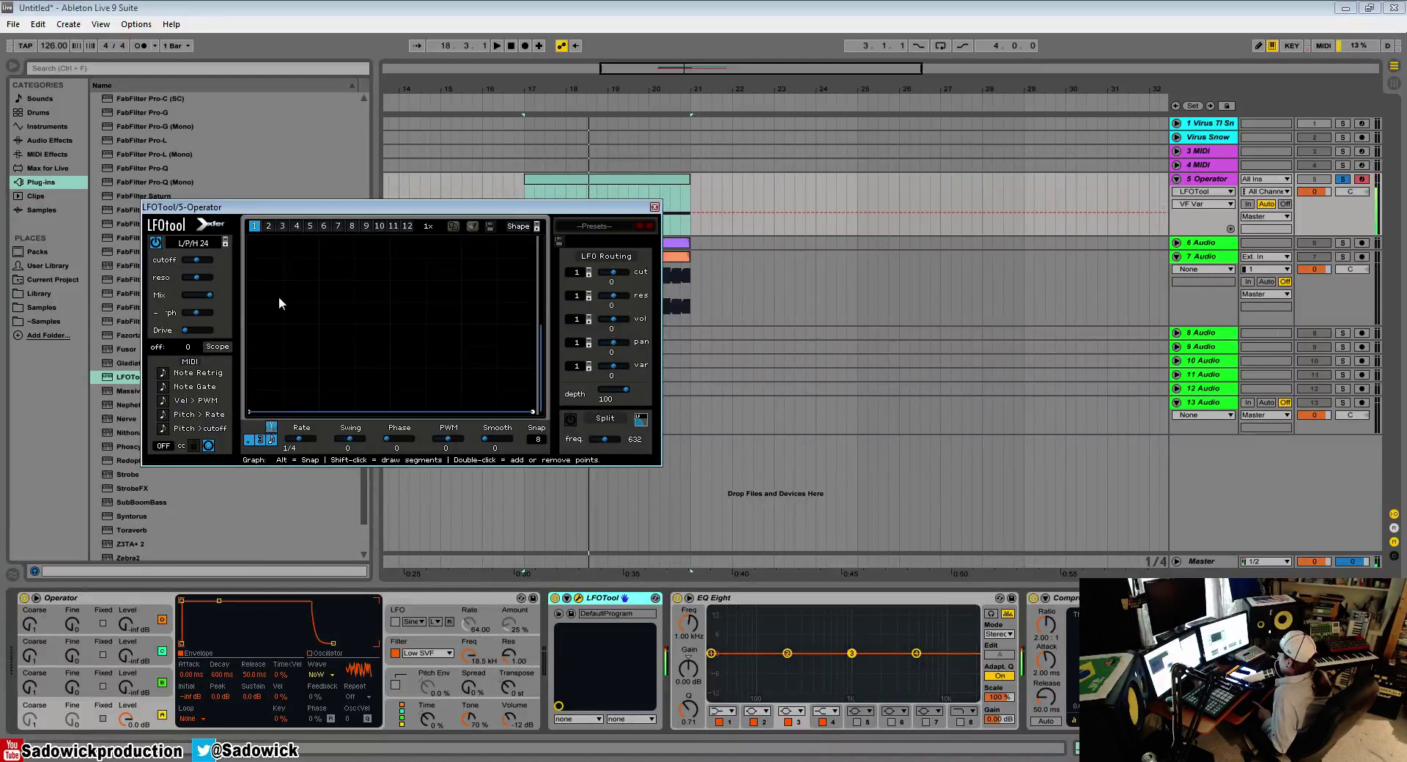
left_click_drag(198, 260, 257, 300)
key("space")
key("space")
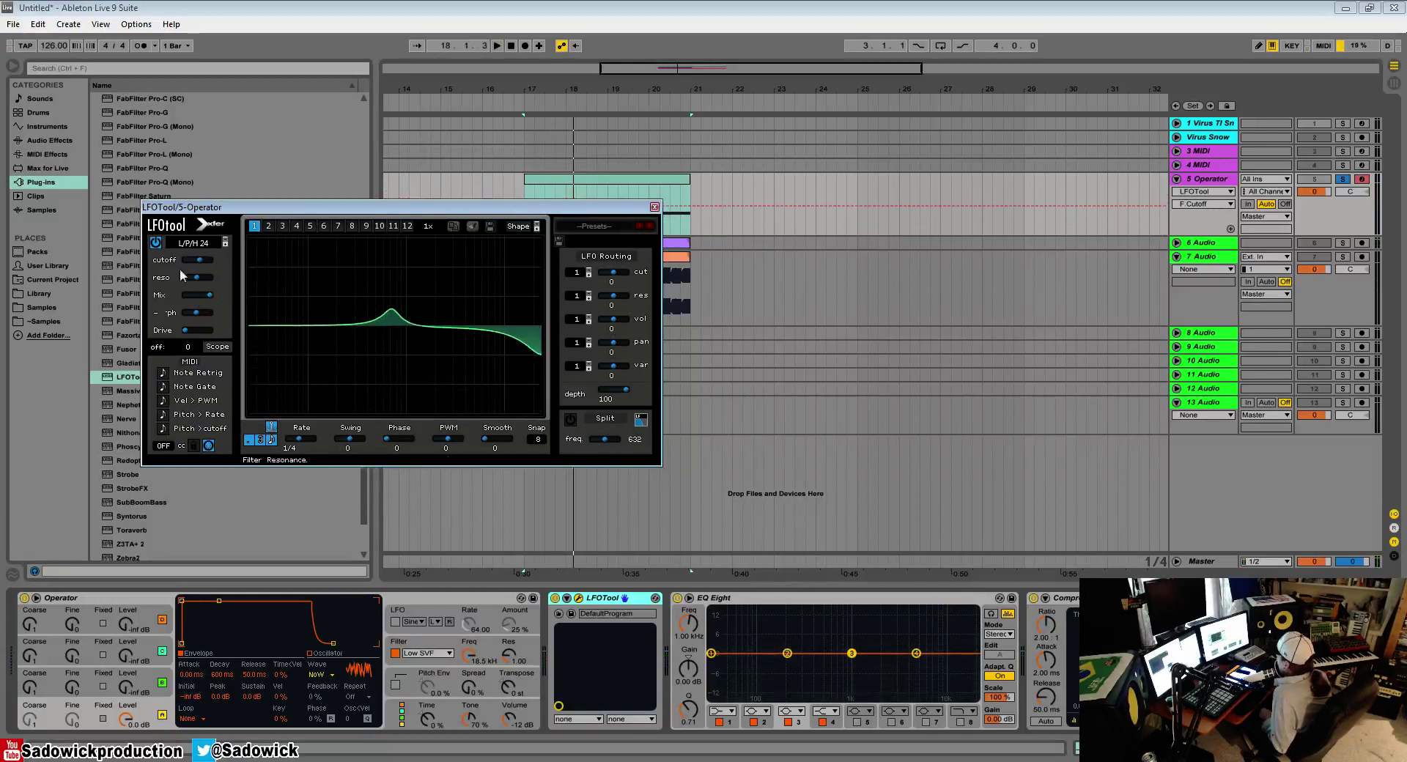
Step: Try the Cmb + flange filter type, and delete LFOTool from the Operator track
left_click(197, 242)
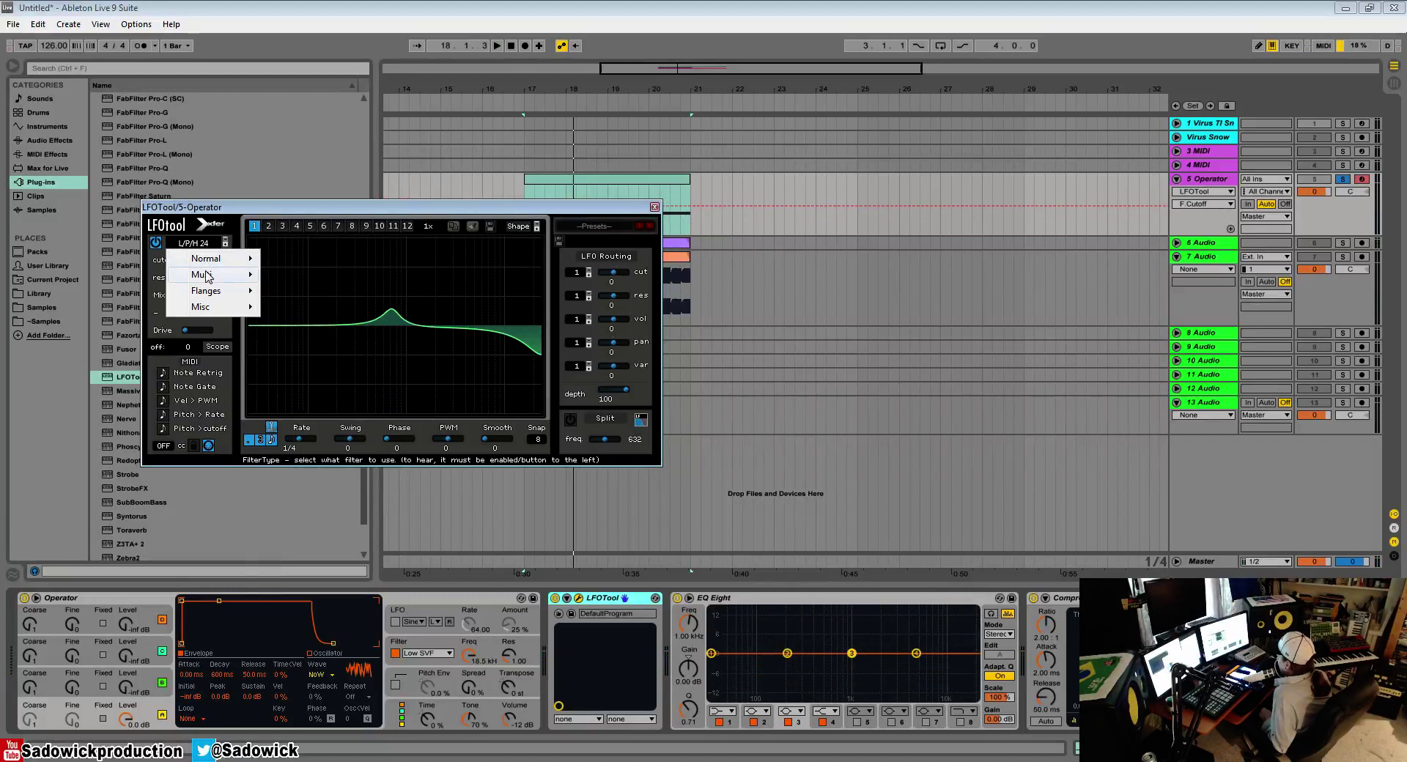
mouse_move(206, 272)
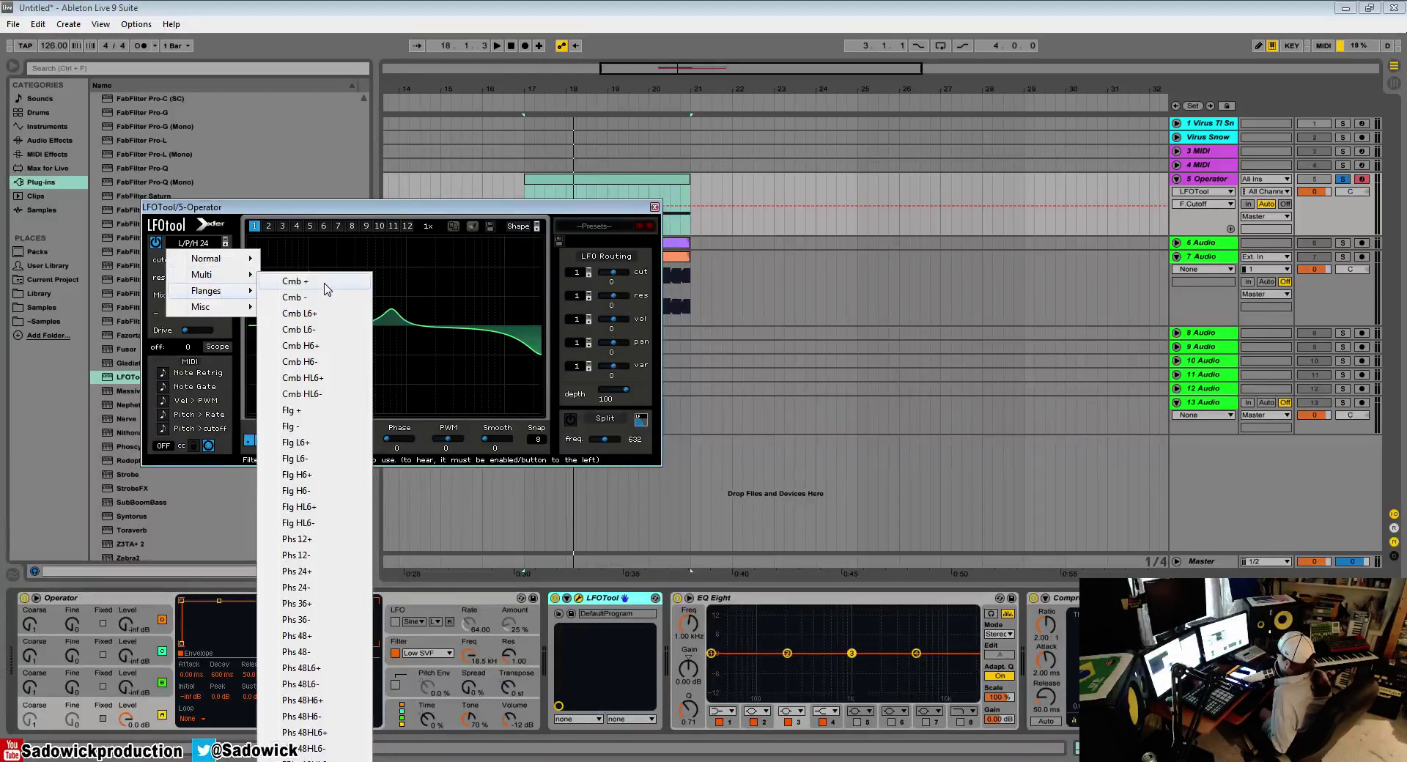
left_click(327, 283)
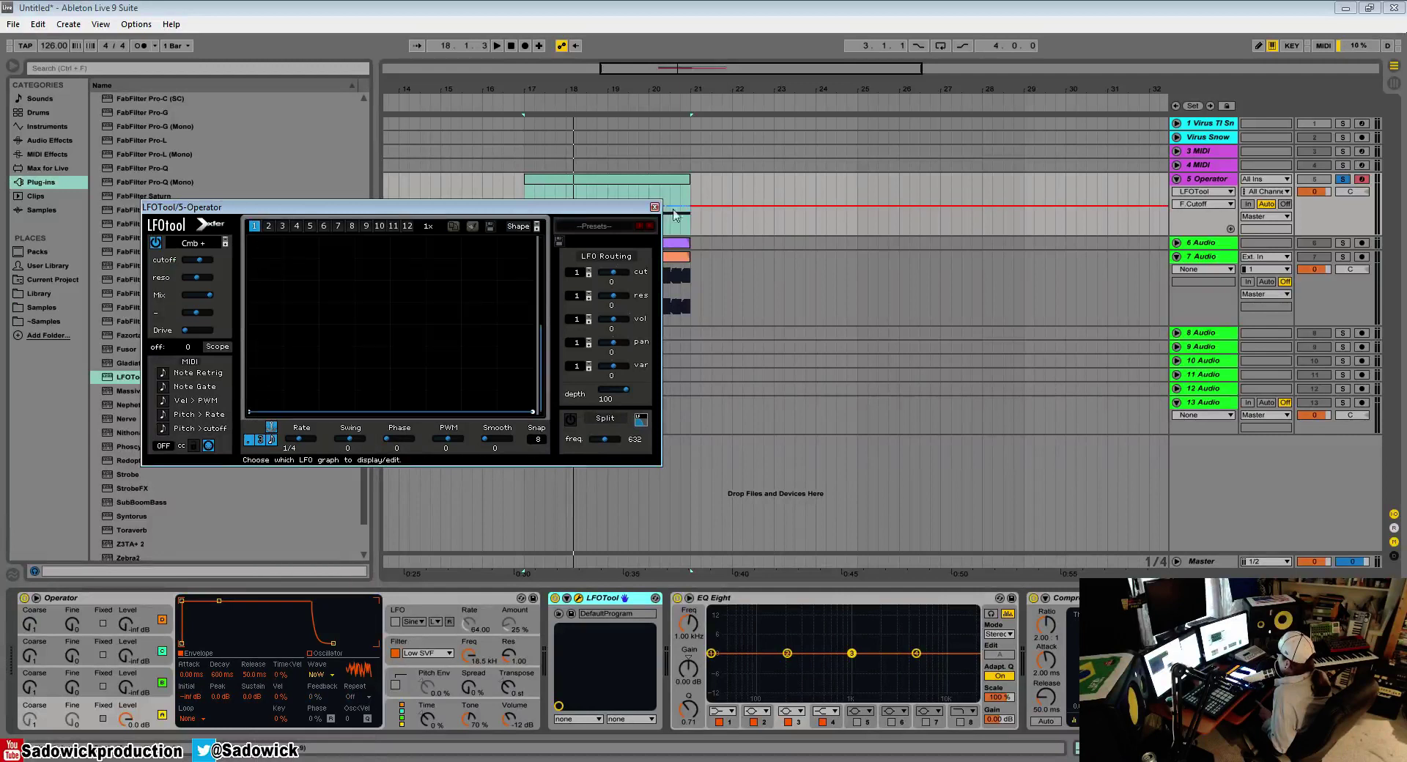
right_click(601, 600)
left_click(616, 602)
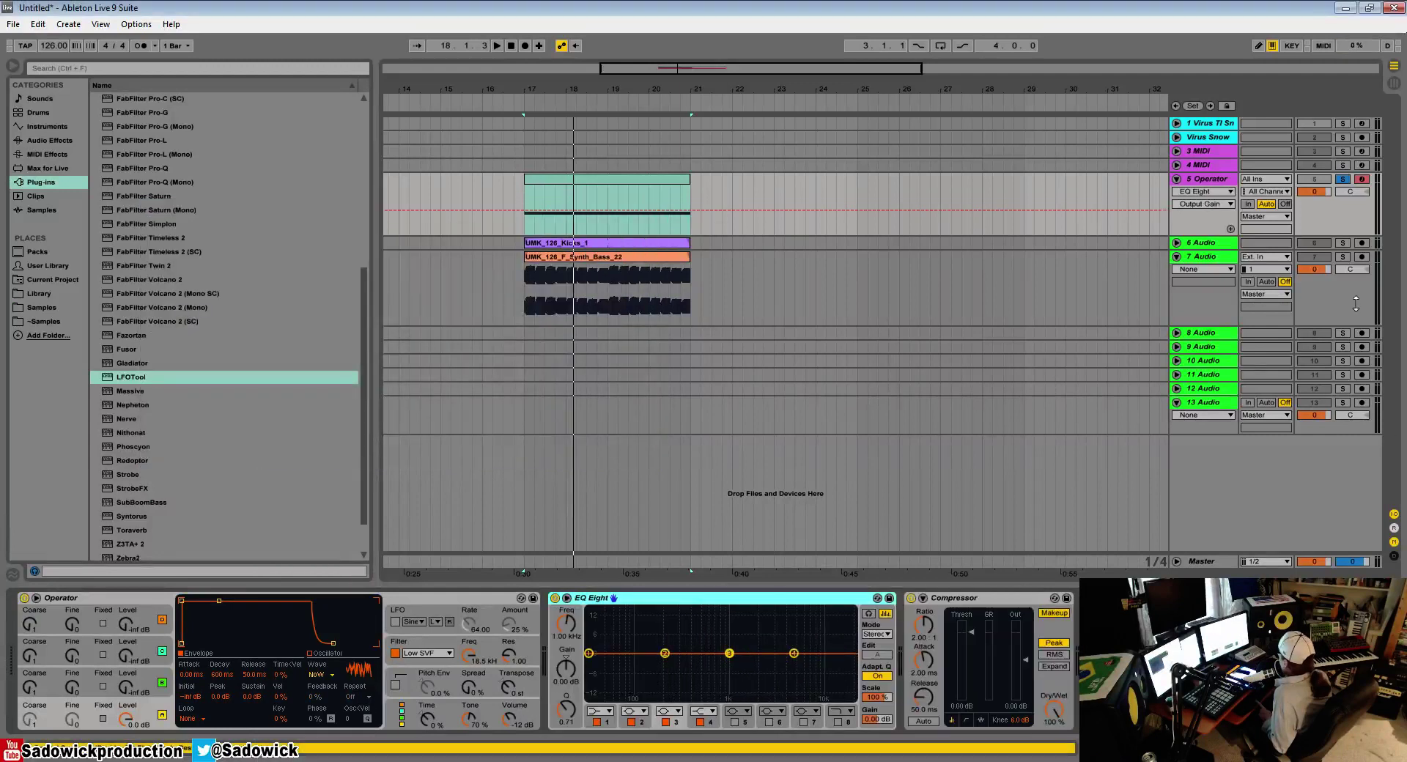
Step: Load LFOTool on the soloed 7 Audio synth bass track and set its filter type to Cmb +
left_click(1342, 257)
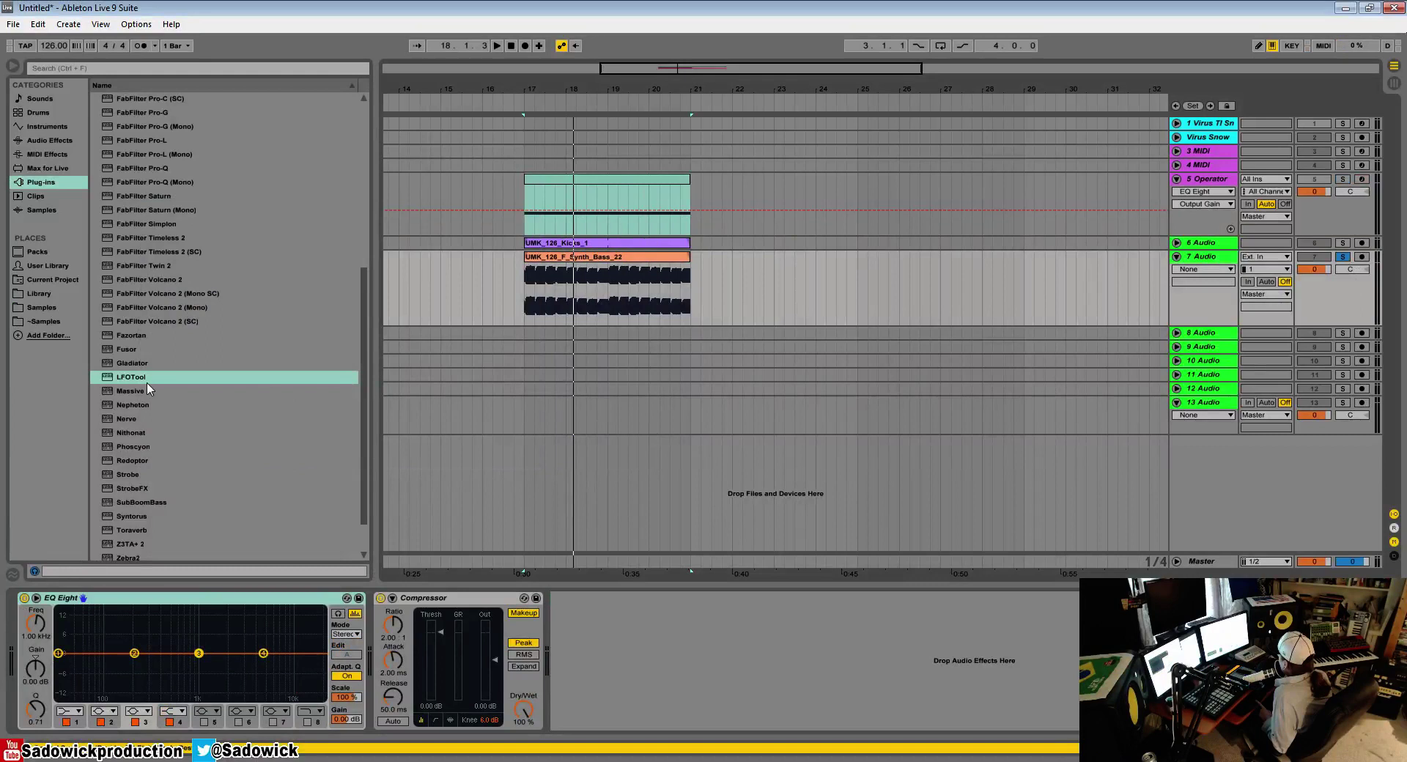
left_click_drag(132, 377, 88, 668)
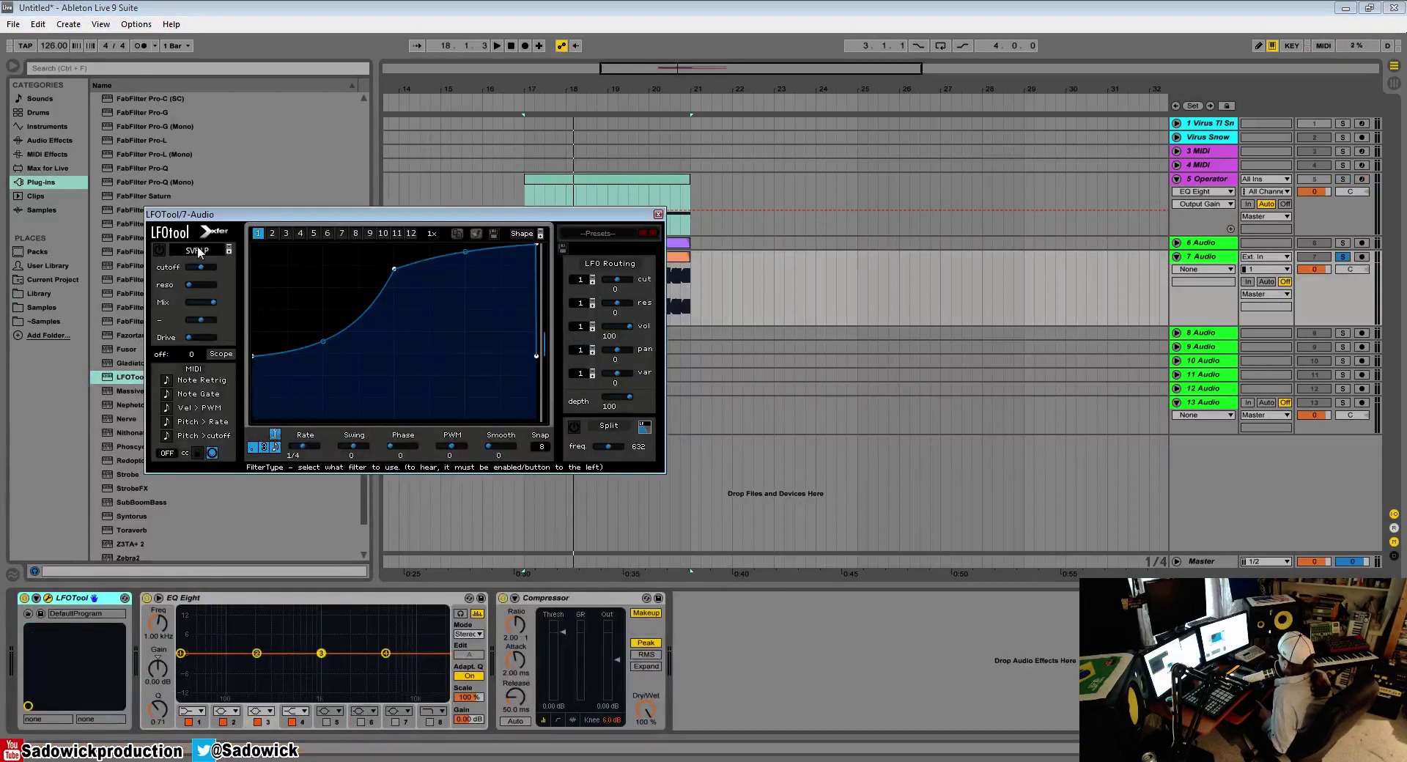
left_click(198, 251)
mouse_move(217, 286)
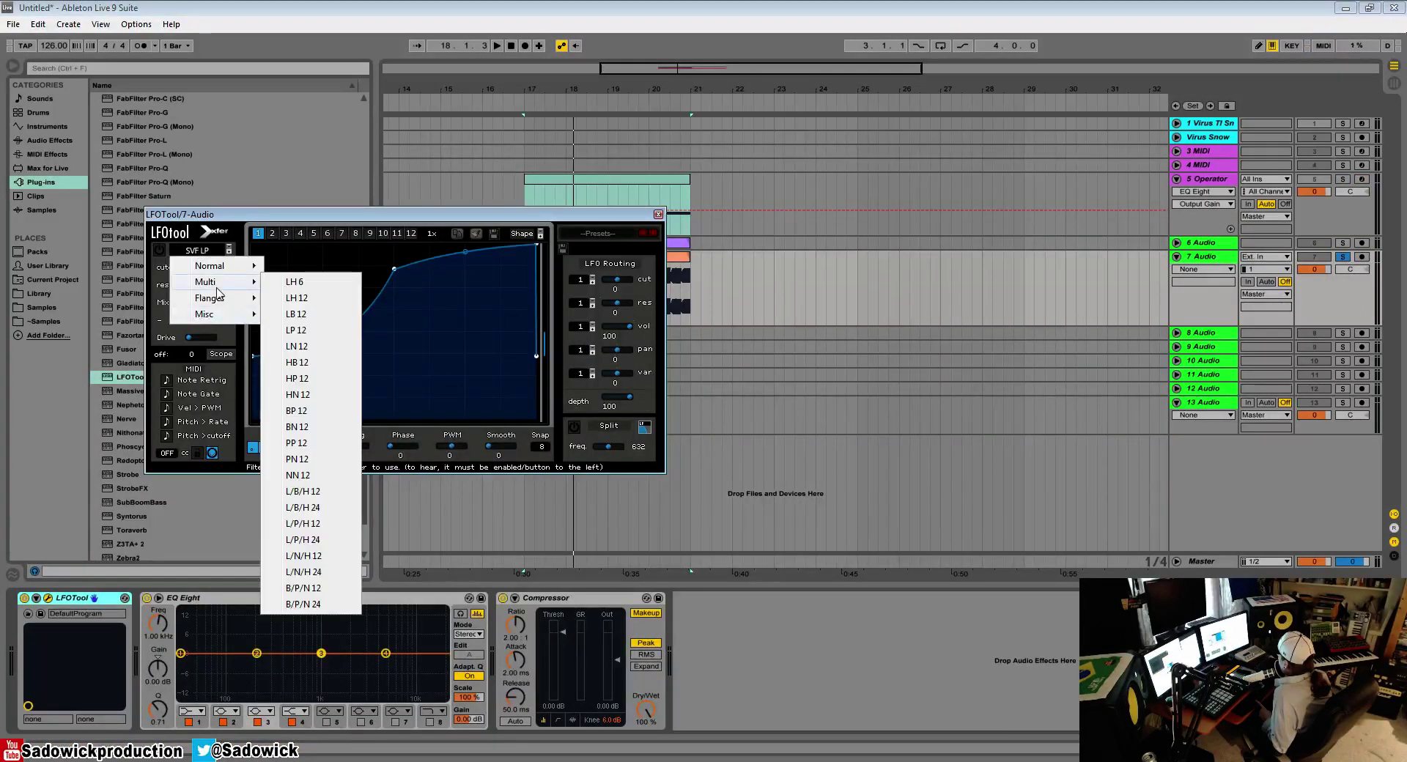
mouse_move(212, 313)
left_click(293, 291)
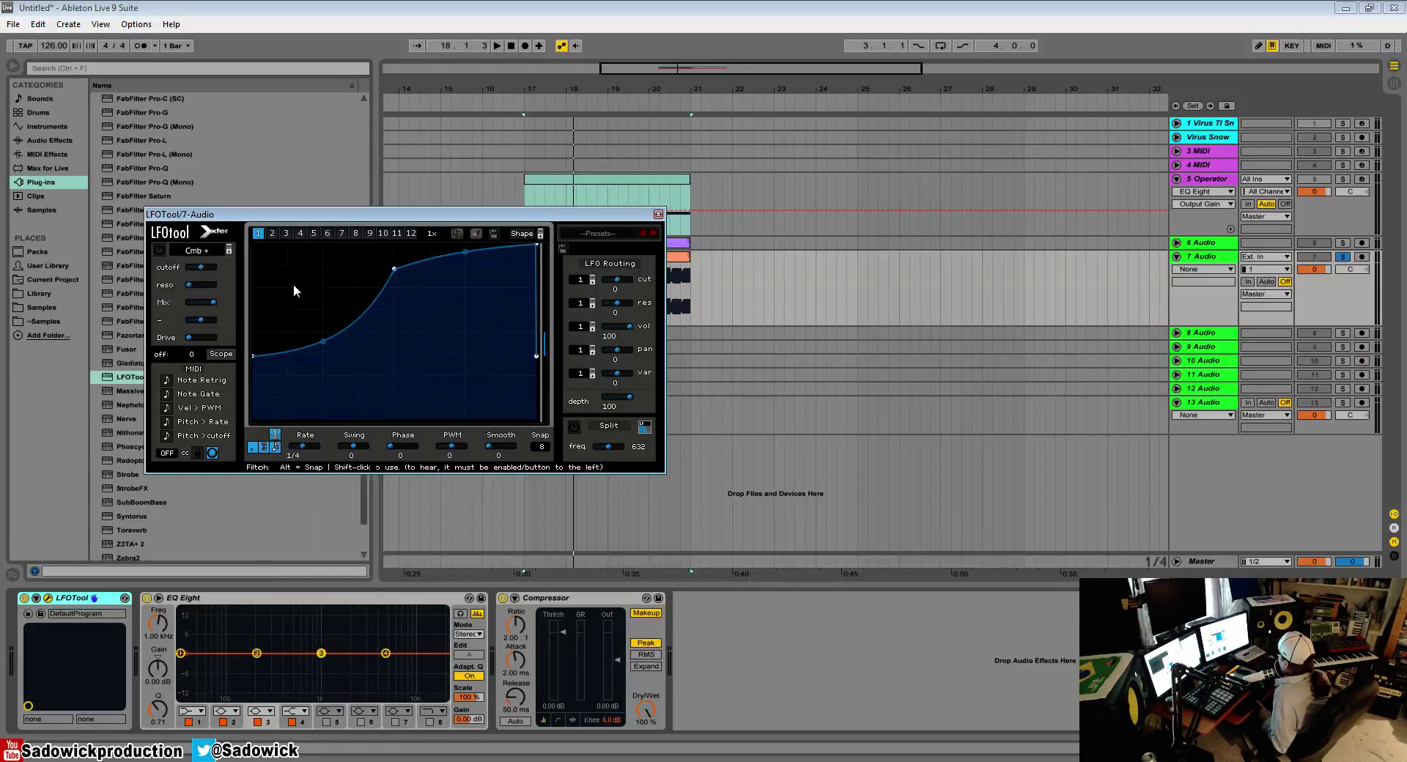
Step: Turn on the filter, audition the Cmb + type with its cutoff, and raise the resonance to about the middle
left_click(159, 250)
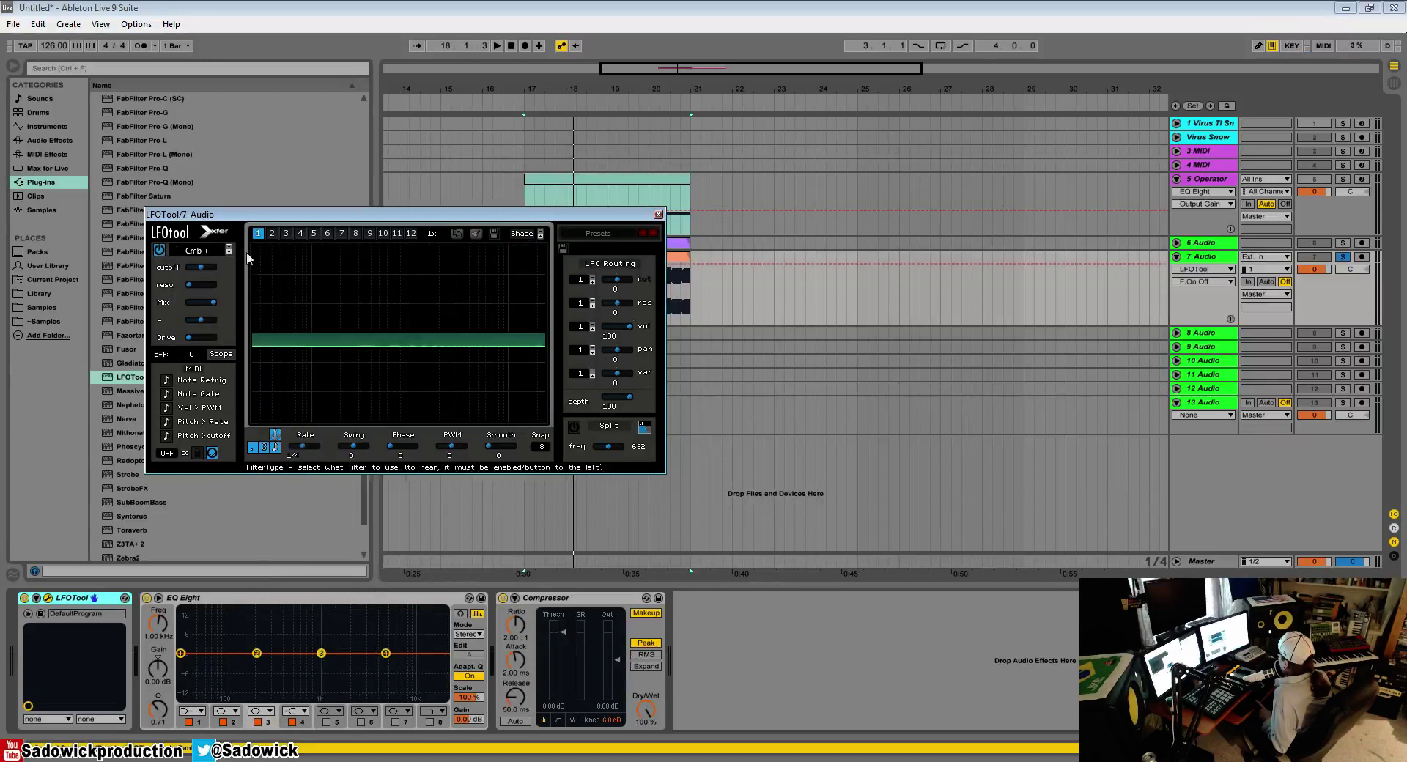
key("space")
left_click(203, 266)
key("space")
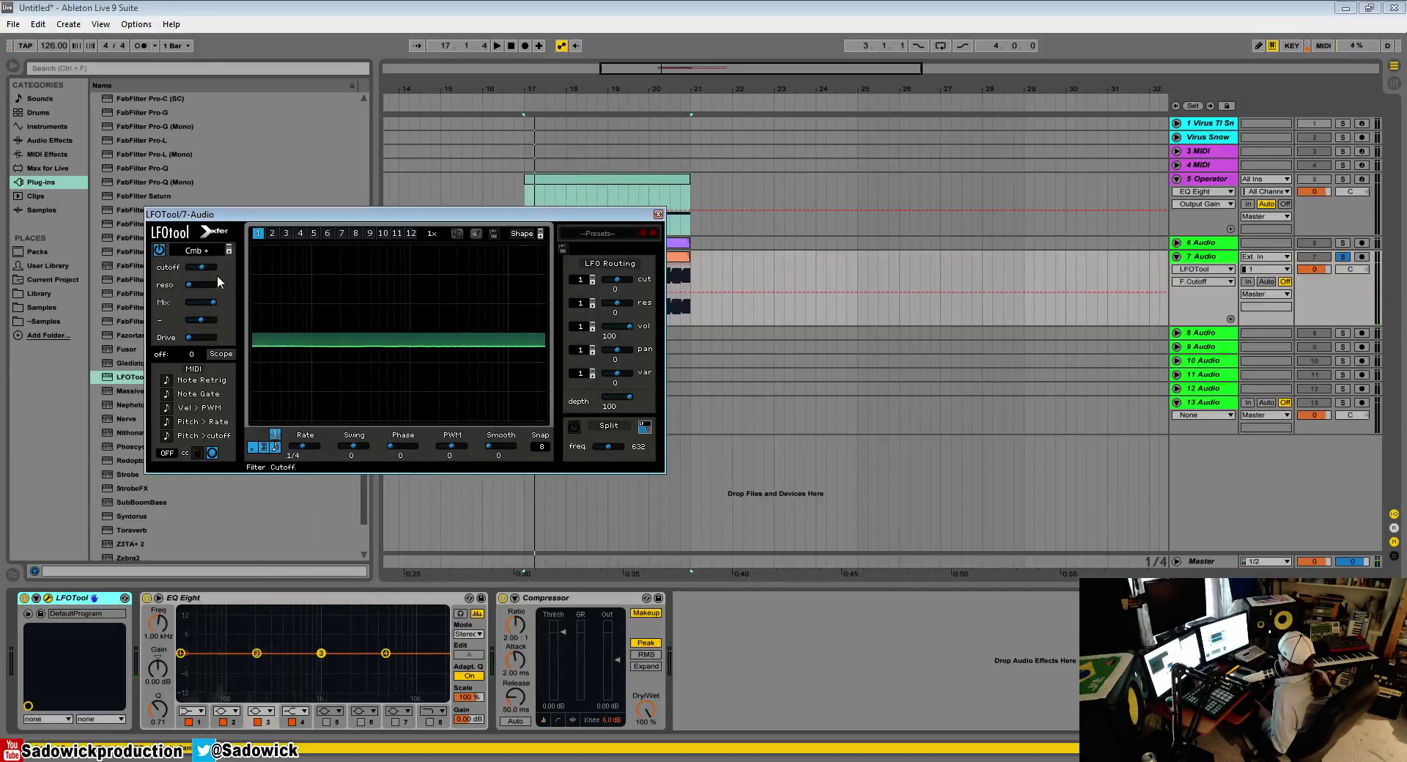
left_click_drag(192, 287, 263, 296)
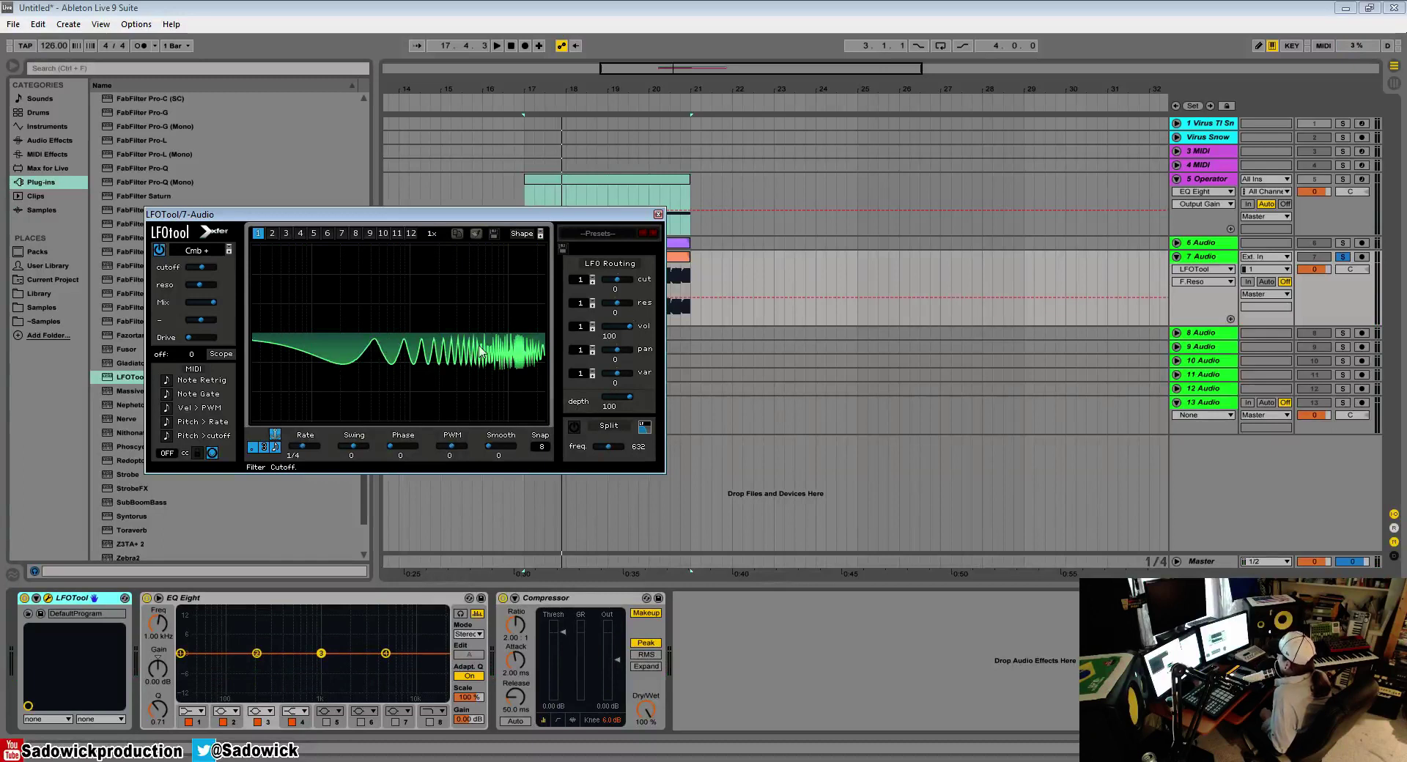
Step: Sweep the Cmb + filter's cutoff during playback and raise its drive to just below the middle
left_click(201, 268)
key("space")
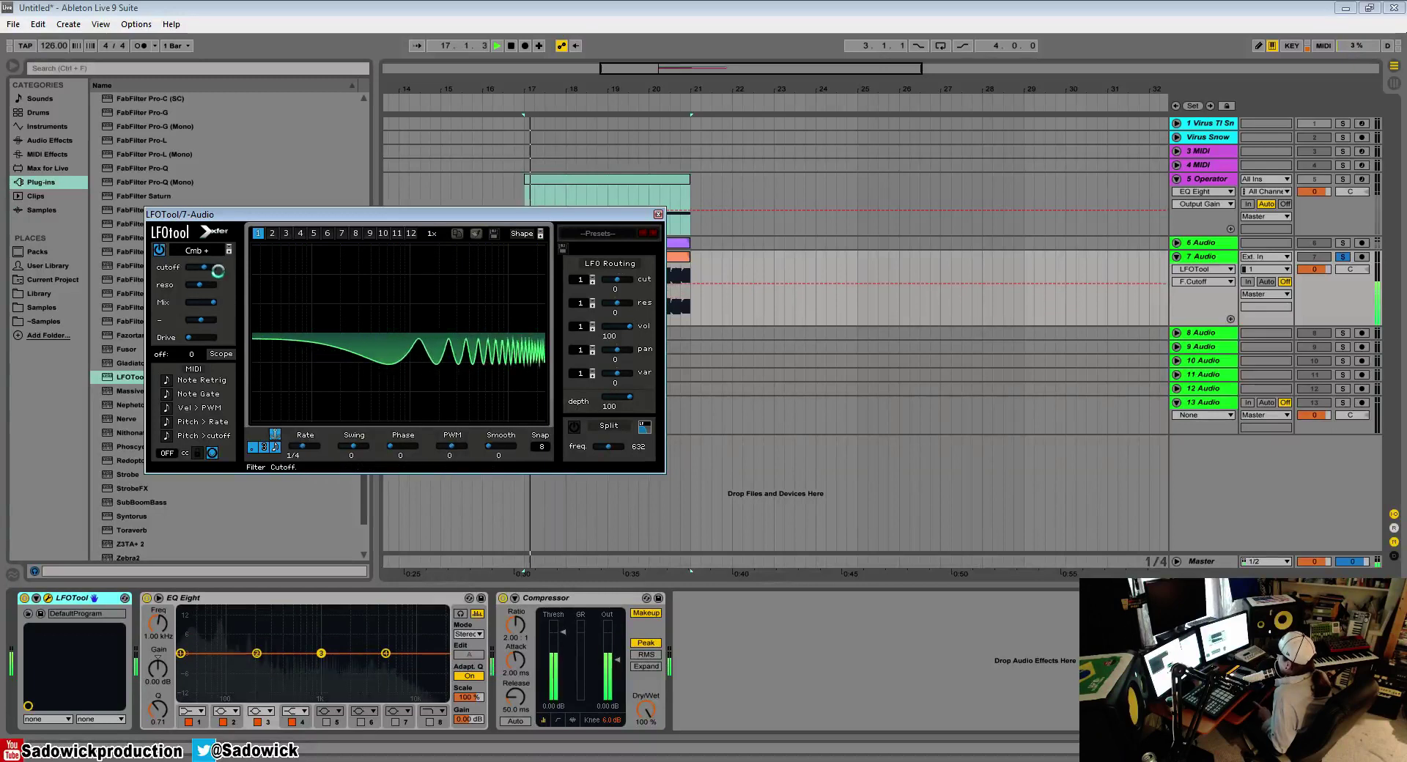
left_click_drag(187, 339, 241, 345)
mouse_move(217, 271)
left_mouse_down()
mouse_move(236, 271)
mouse_move(180, 288)
mouse_move(199, 287)
left_mouse_up()
key("space")
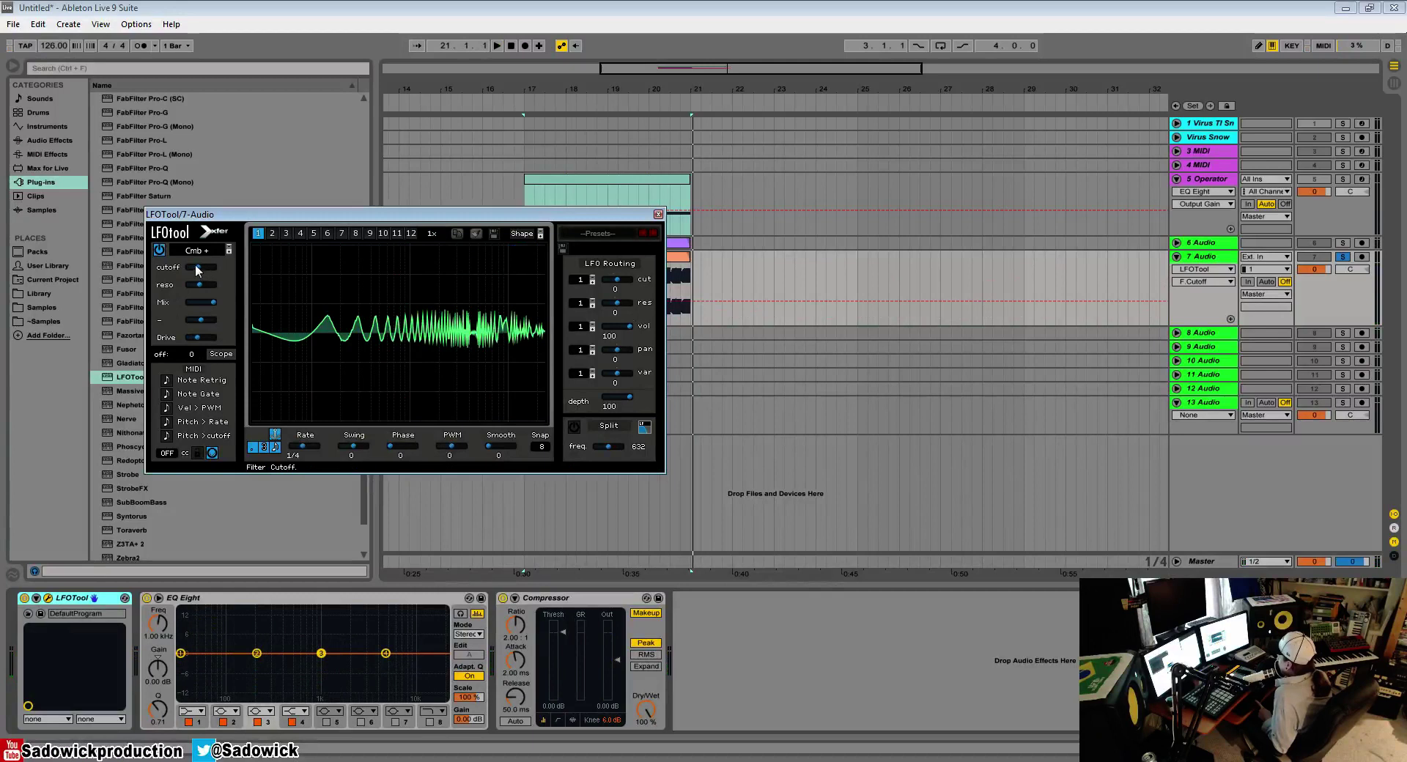
Step: Compare the bass with LFOTool bypassed and active, and reset the LFO's volume routing amount to 0
key("space")
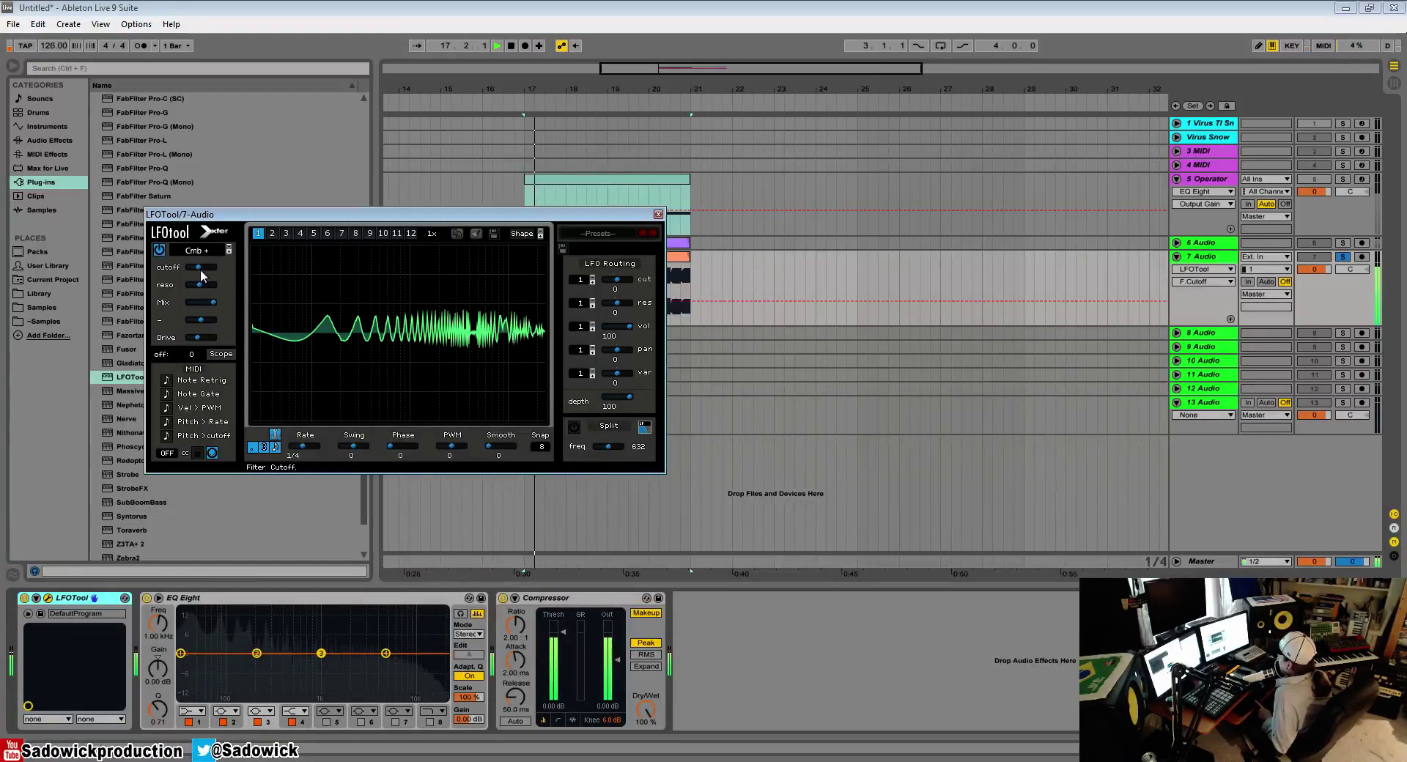
left_click(24, 598)
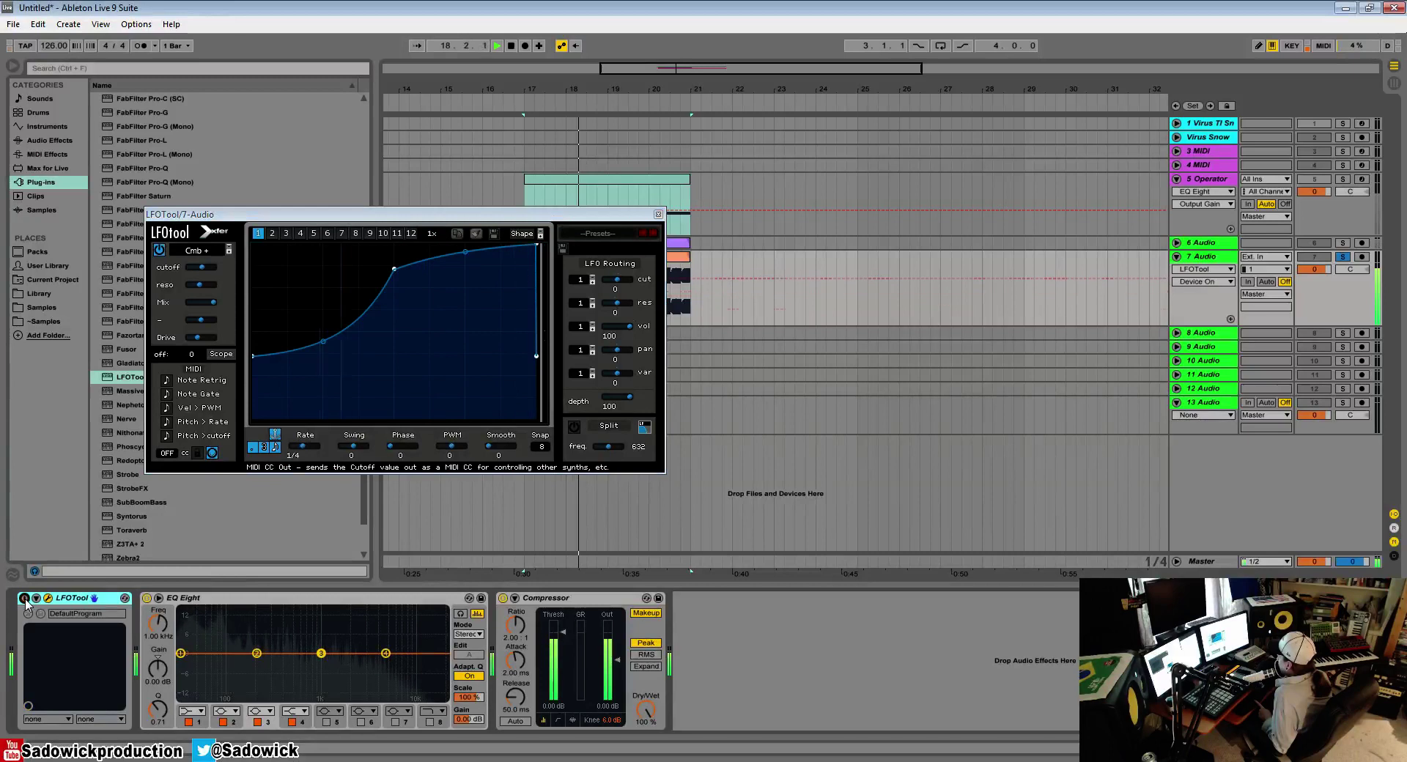
left_click(24, 598)
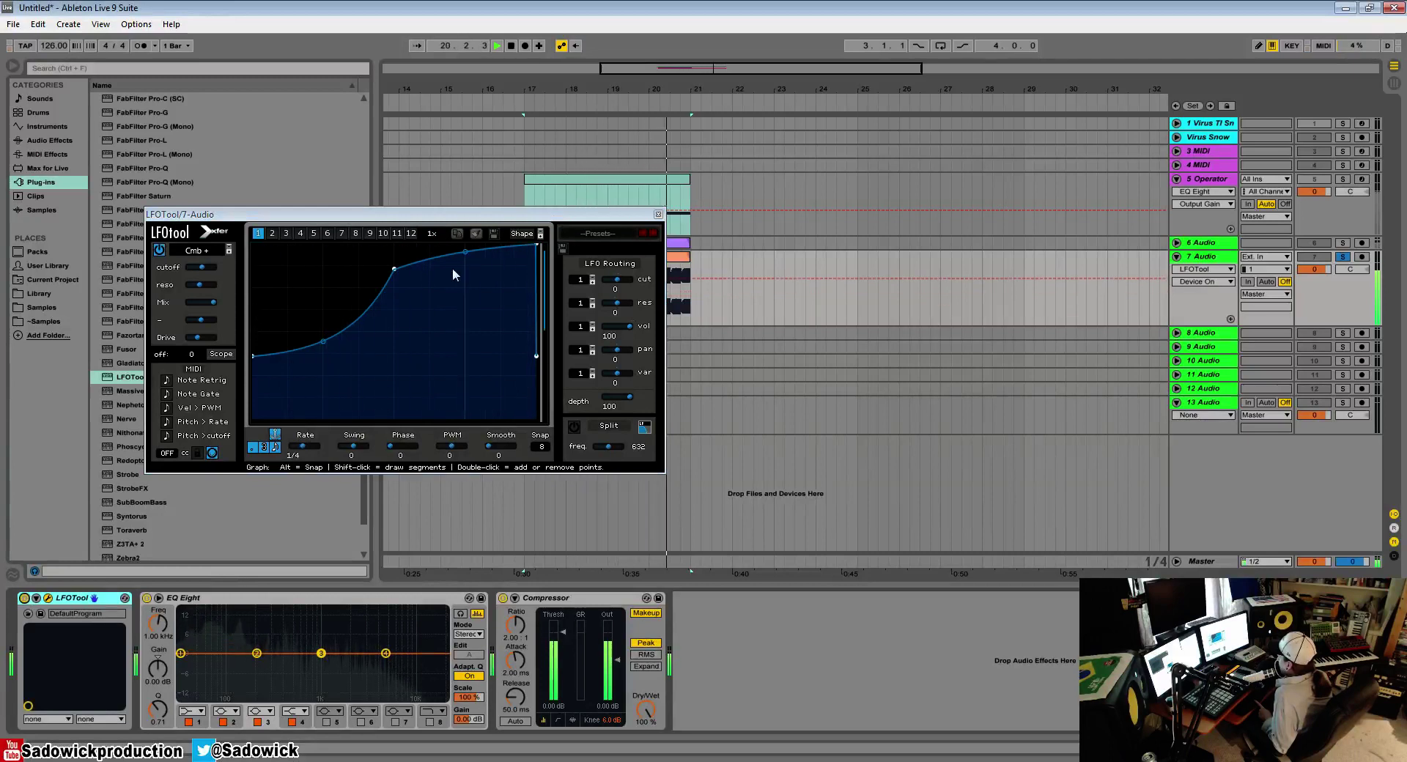
double_click(631, 329)
key("space")
key("space")
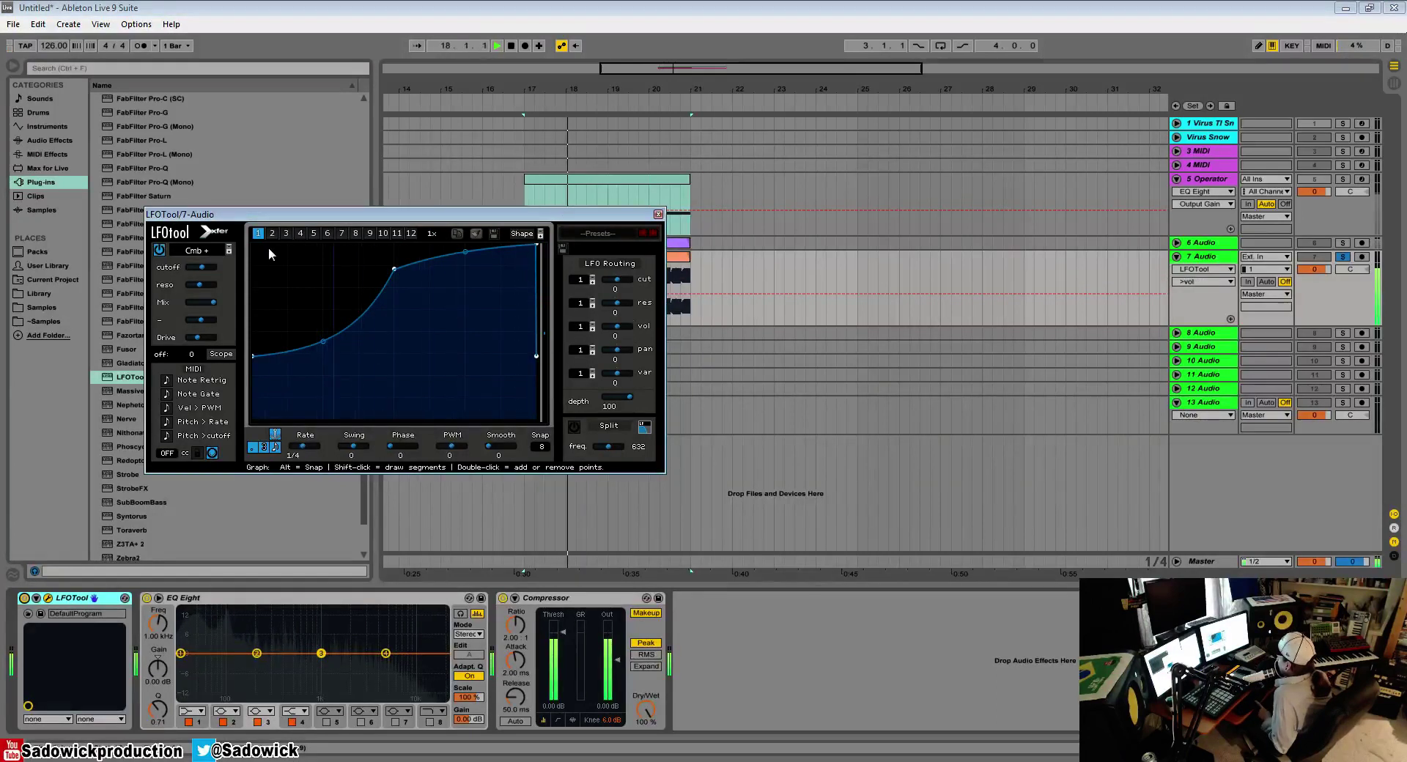
Step: Set the filter type to the Phs 36- phaser and audition it with the cutoff during playback
left_click(209, 251)
mouse_move(227, 270)
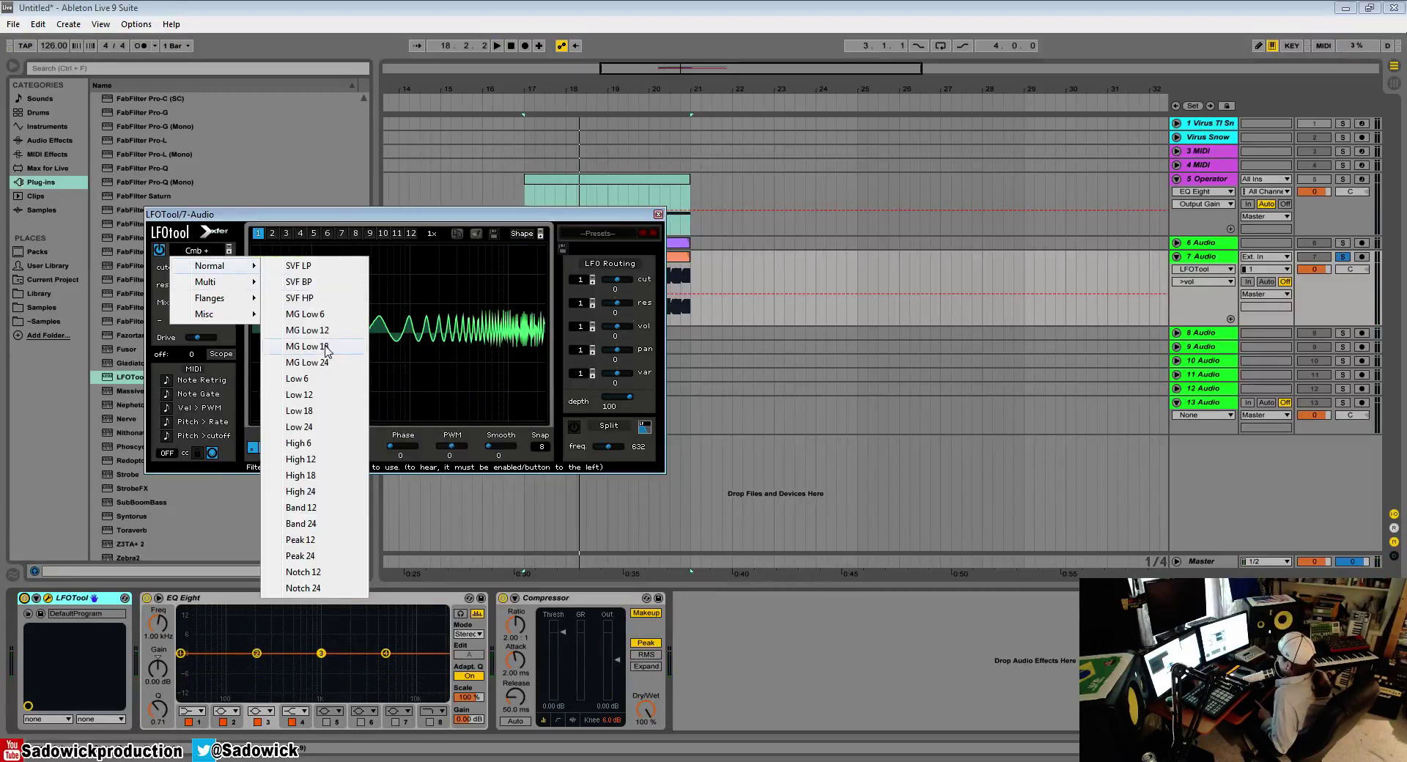
mouse_move(207, 298)
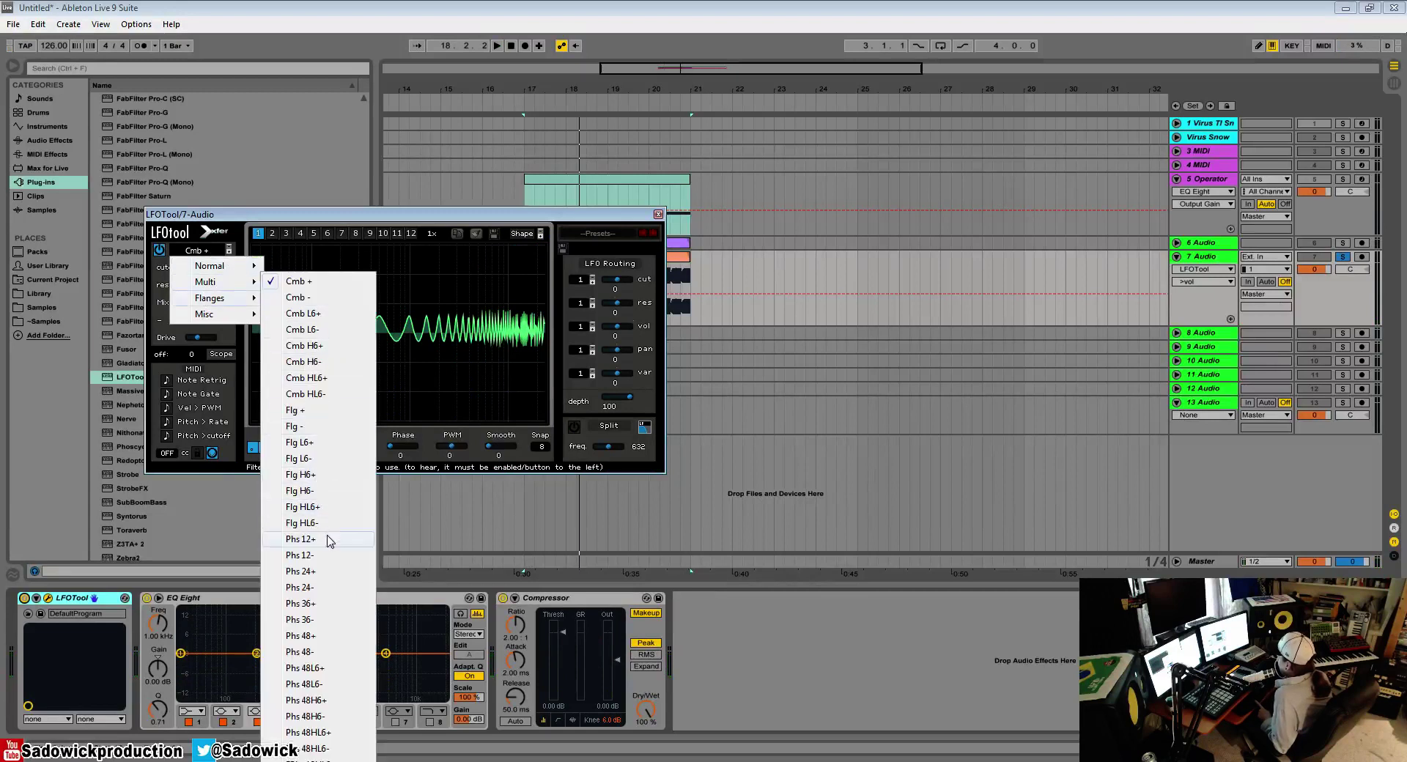
left_click(306, 620)
key("space")
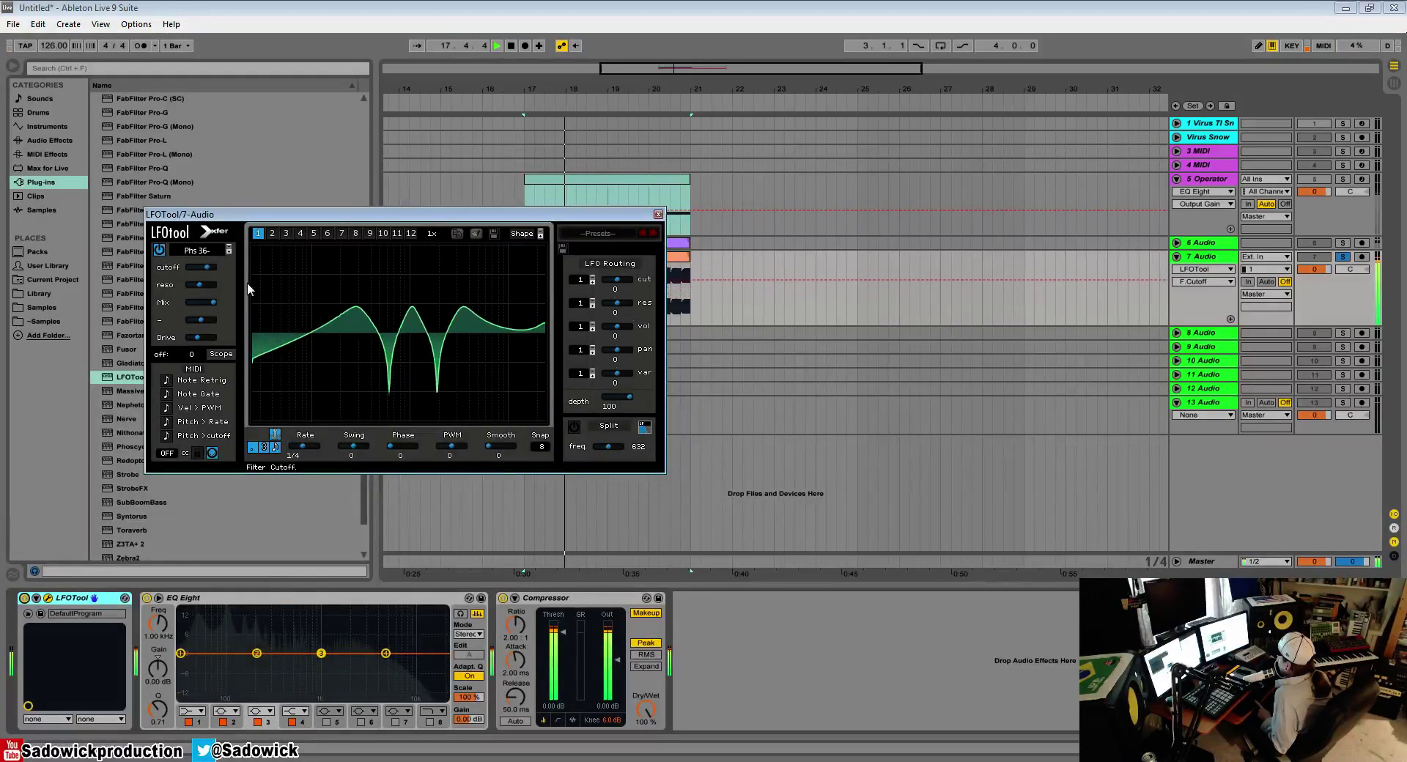
key("space")
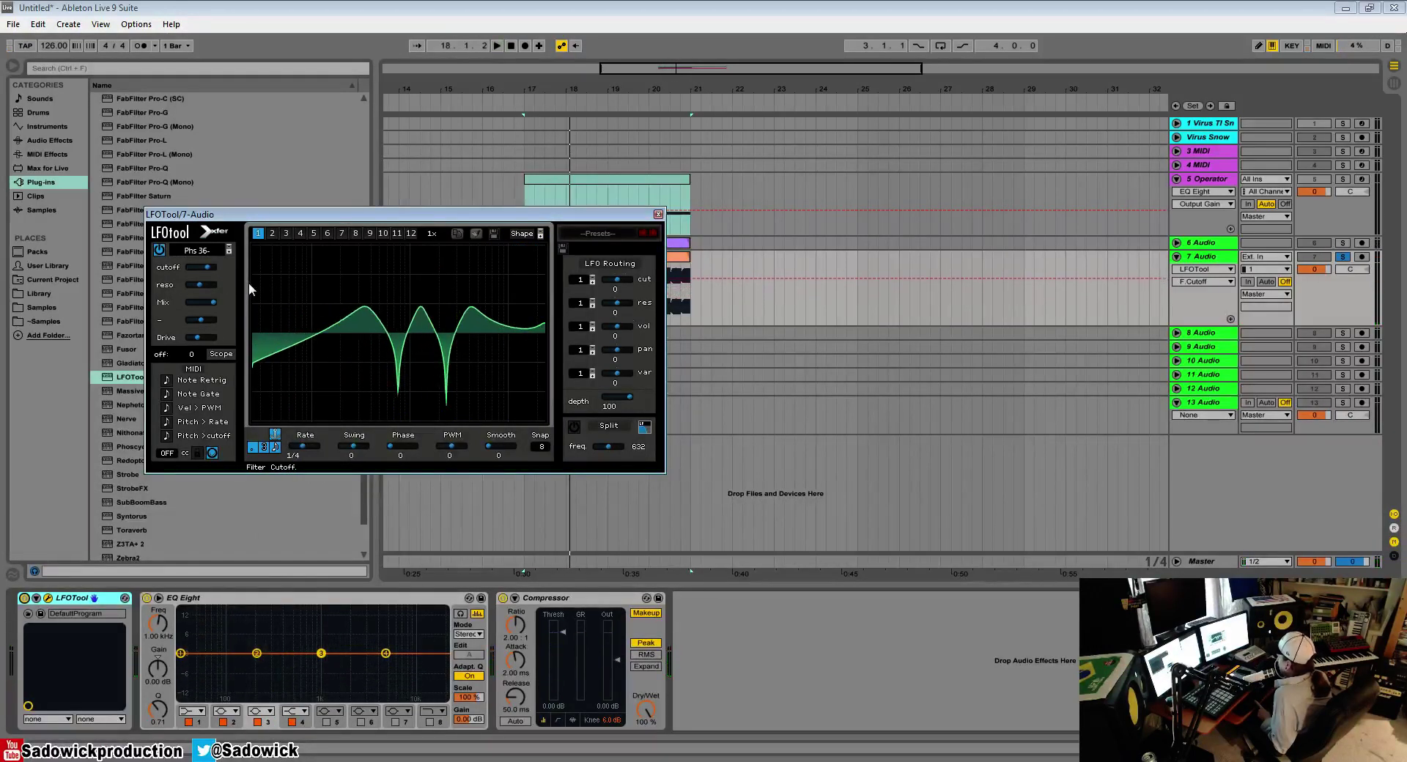
Step: Set the filter type to Combs and sweep its cutoff down during playback
left_click(197, 250)
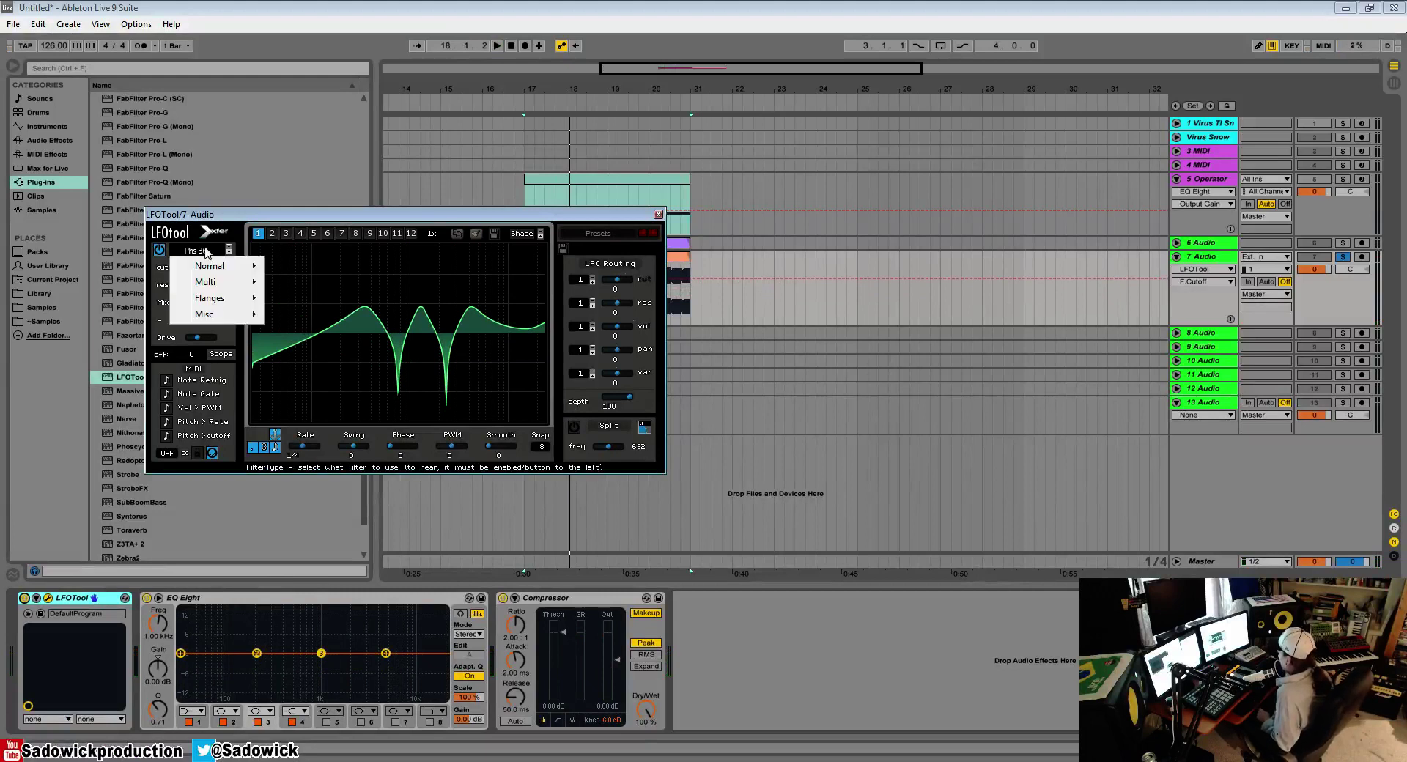
mouse_move(222, 305)
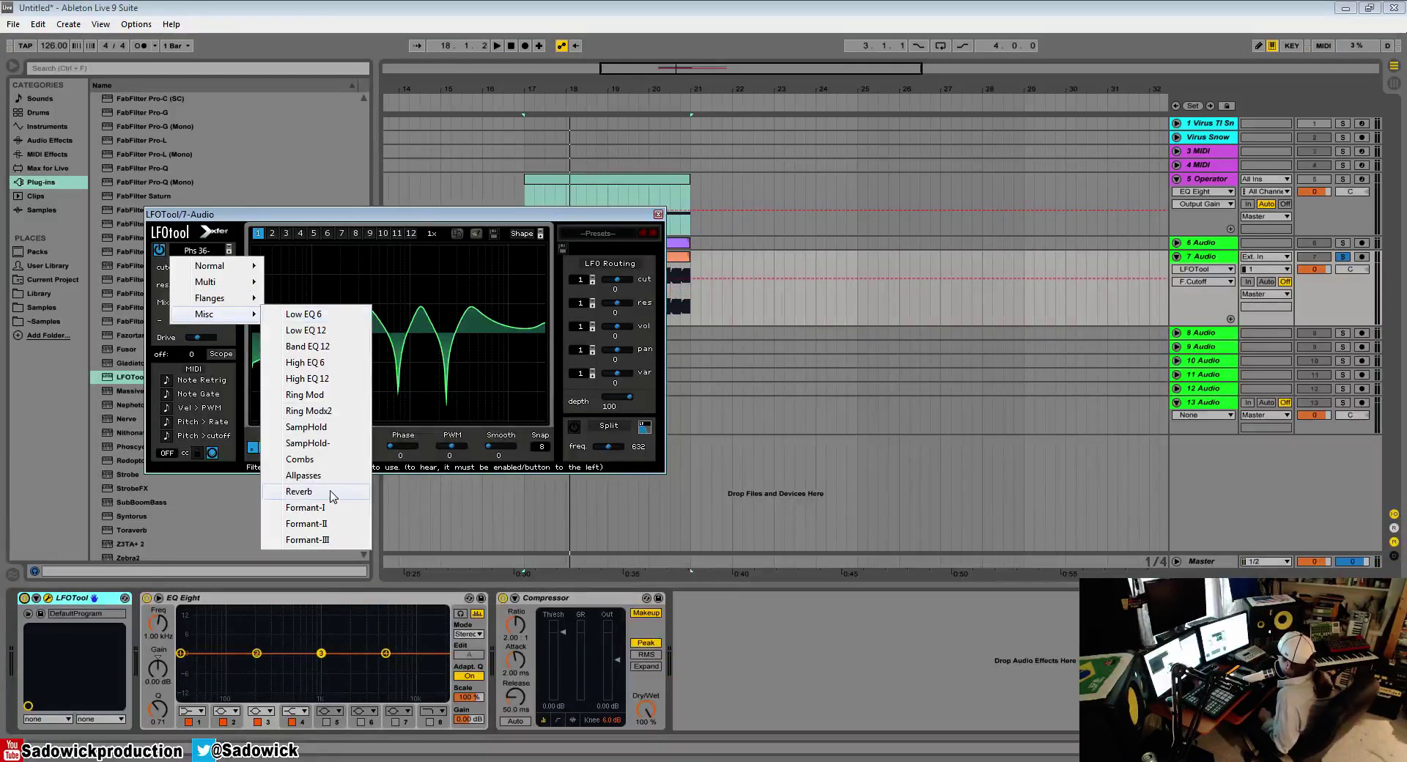
left_click(300, 459)
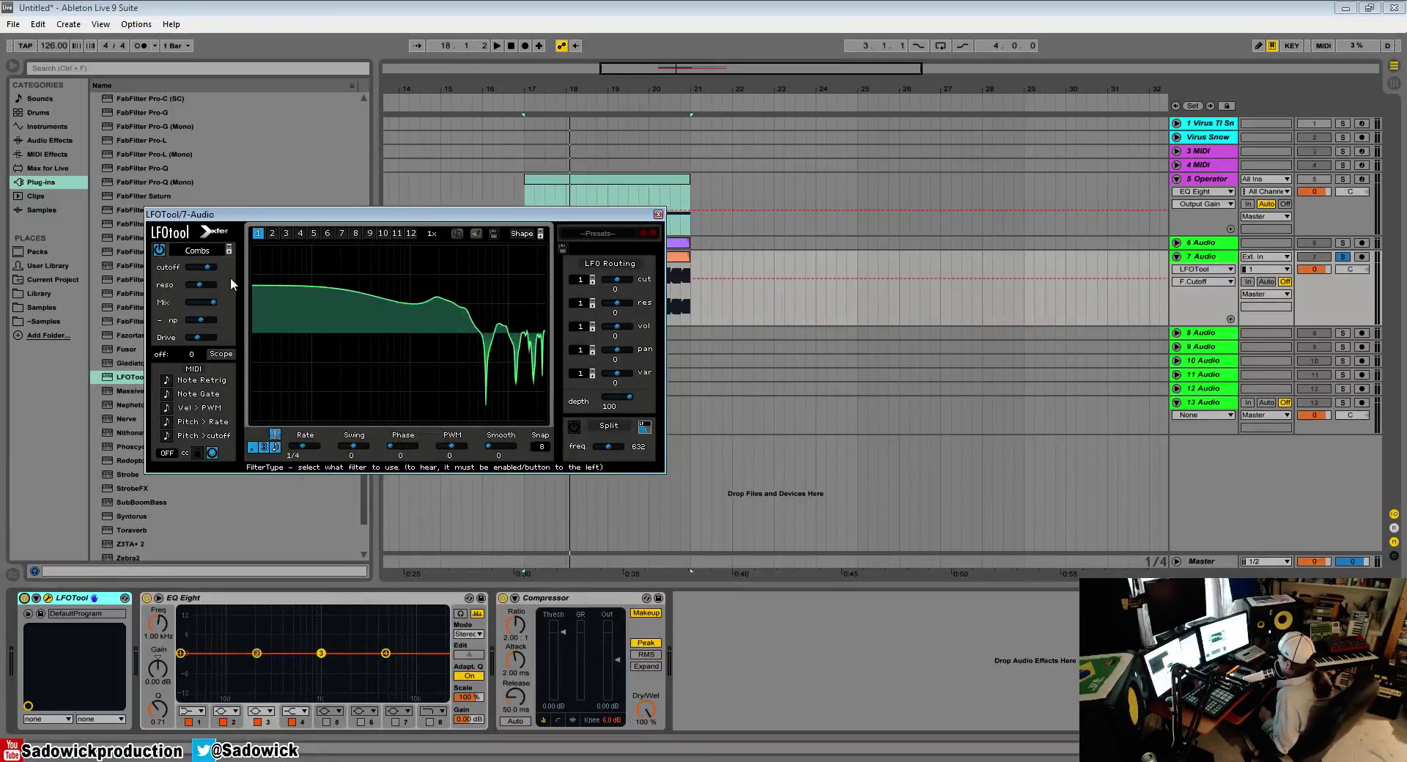
key("space")
left_click_drag(208, 266, 152, 281)
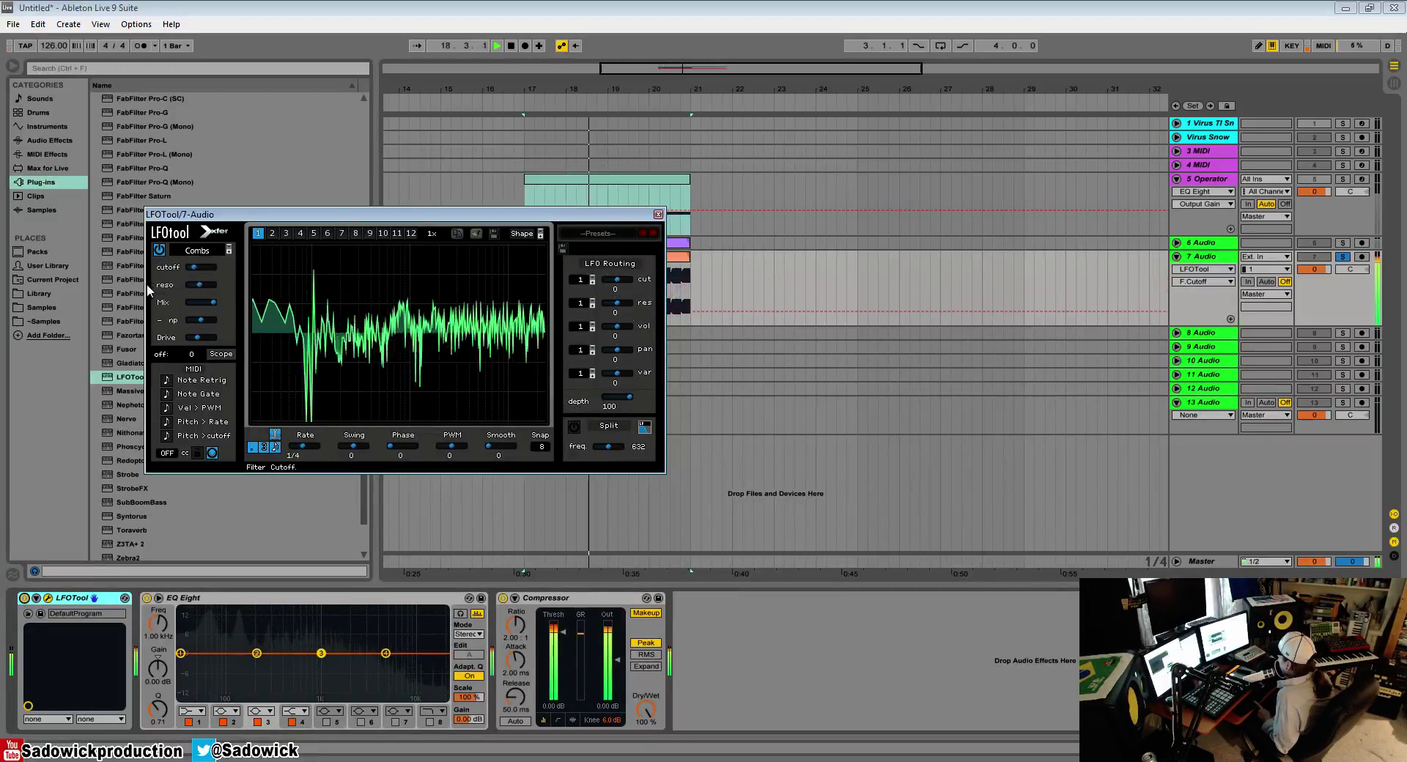
key("space")
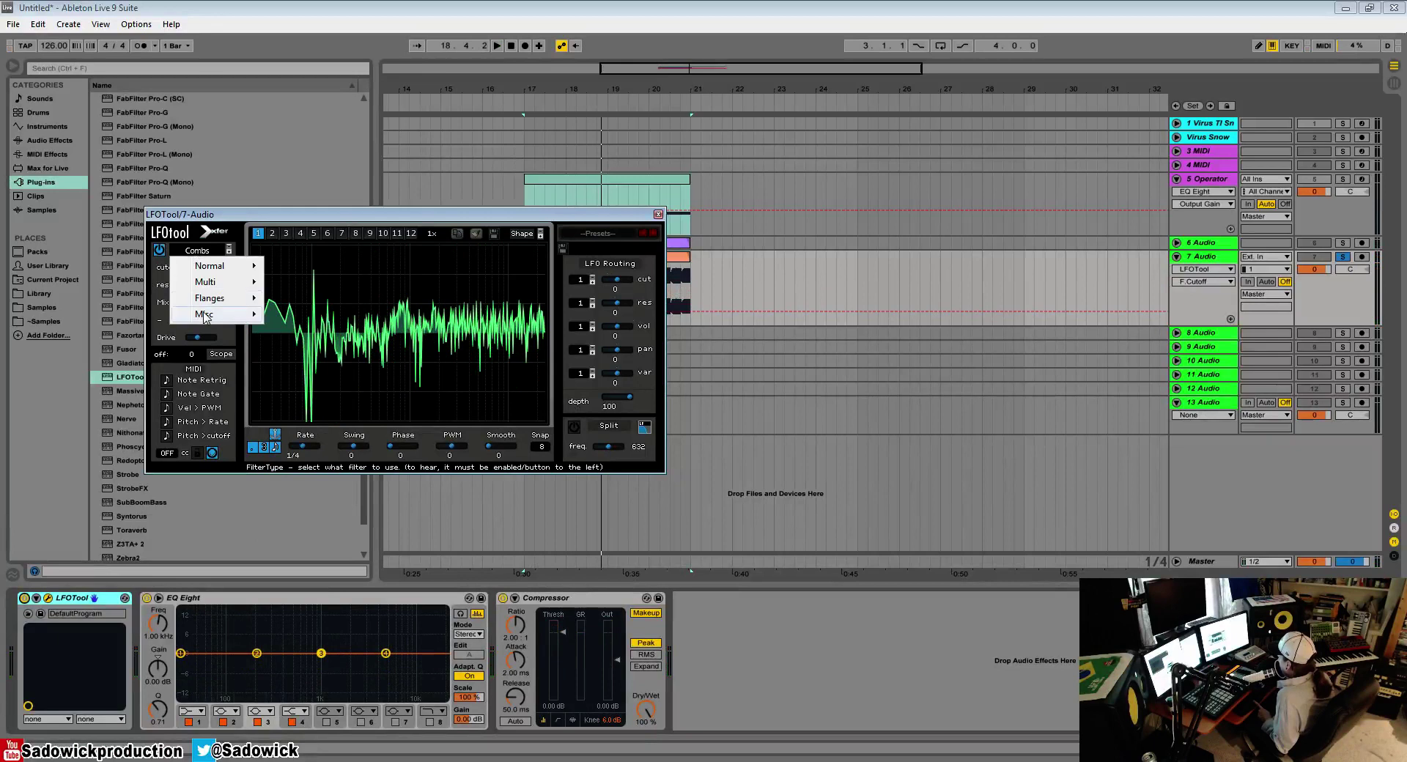
Step: Set the filter type to Reverb and adjust its cutoff and drive during playback
mouse_move(206, 317)
left_click(297, 492)
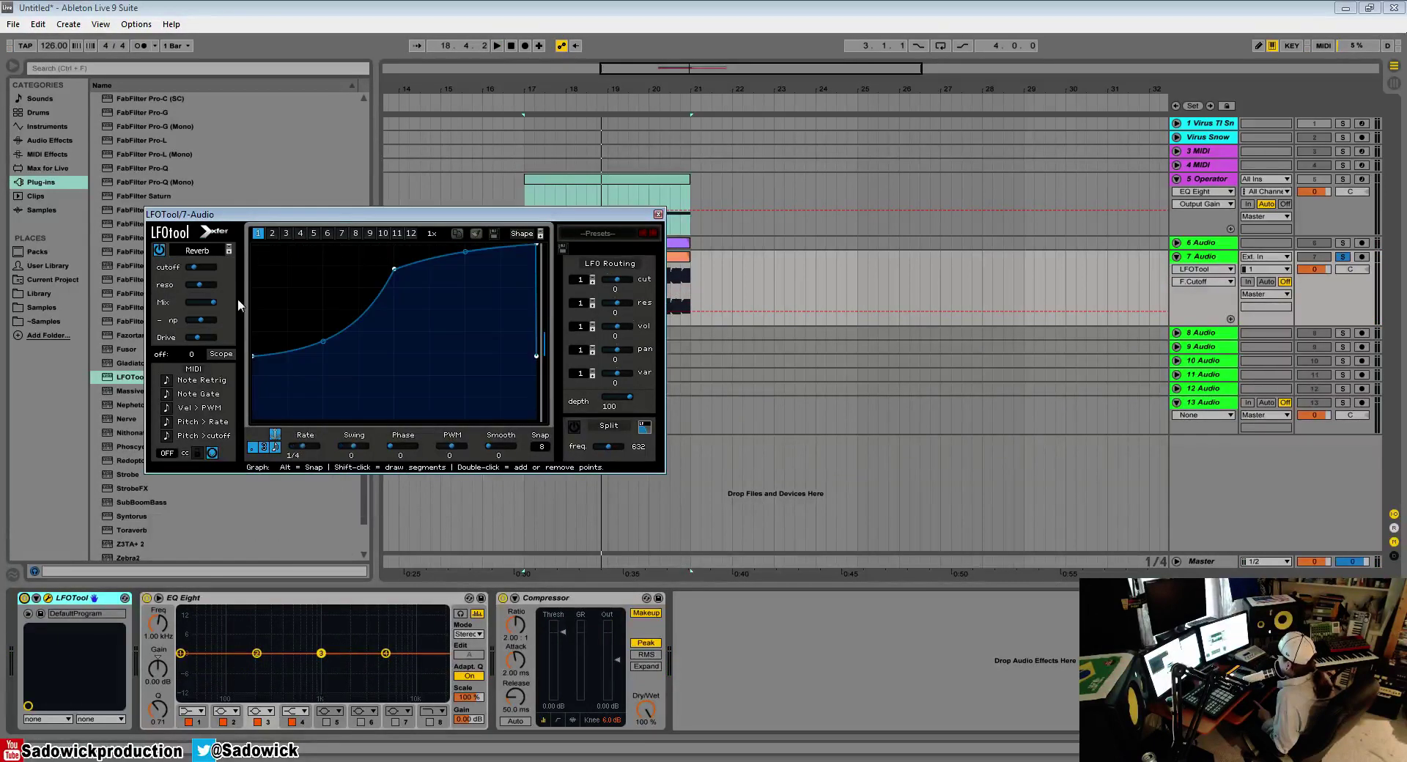
left_click_drag(193, 265, 239, 280)
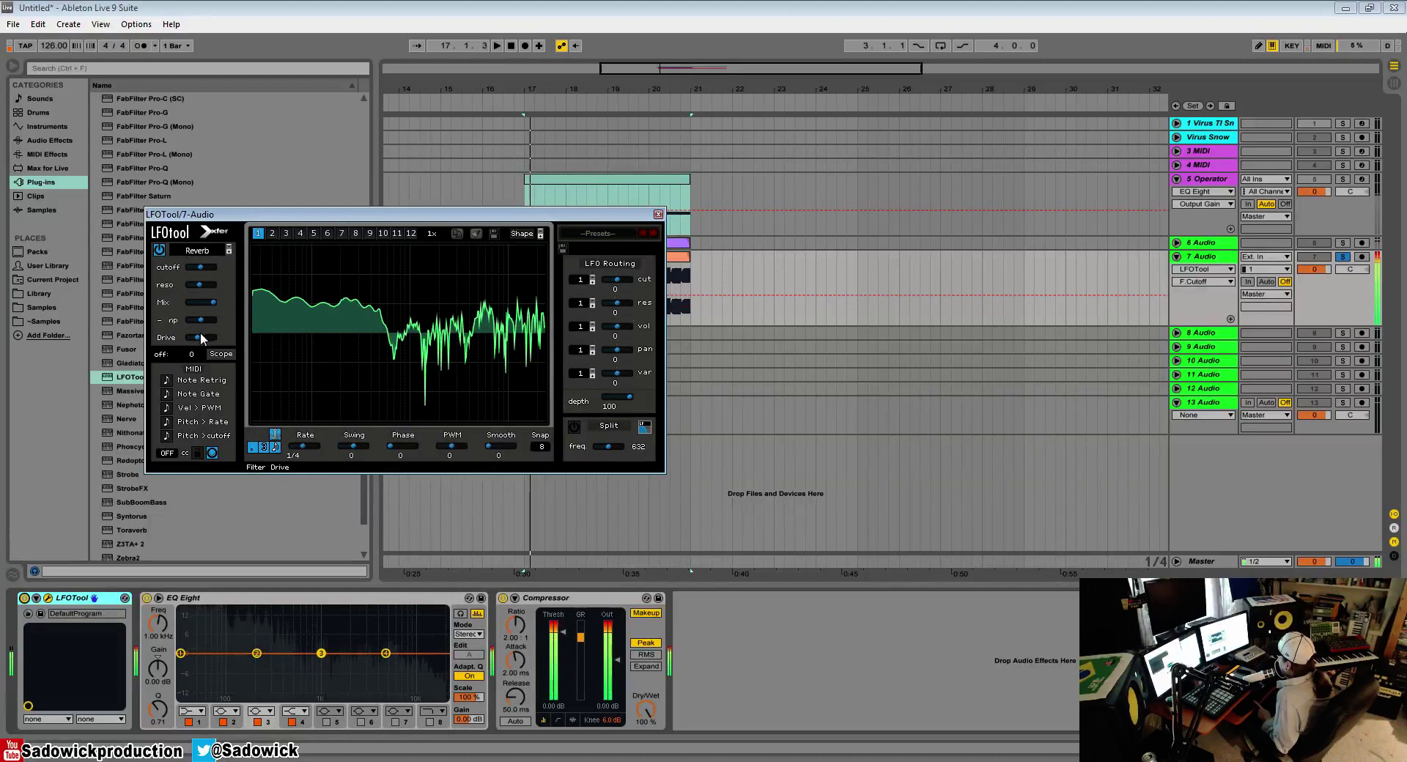
mouse_move(198, 337)
left_mouse_down()
mouse_move(182, 345)
mouse_move(194, 354)
left_mouse_up()
key("space")
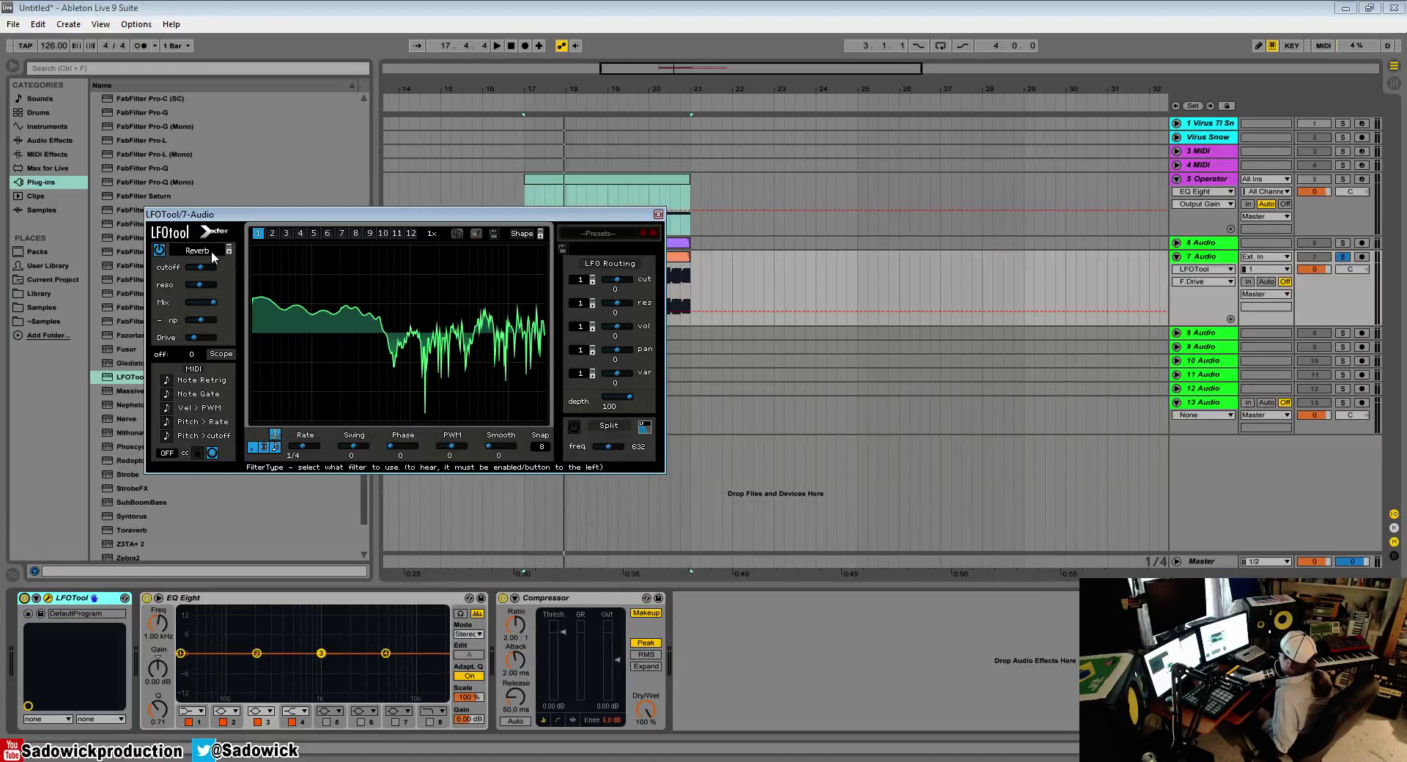
Step: Set the filter type to Formant-I and sweep its cutoff during playback
left_click(211, 250)
mouse_move(212, 313)
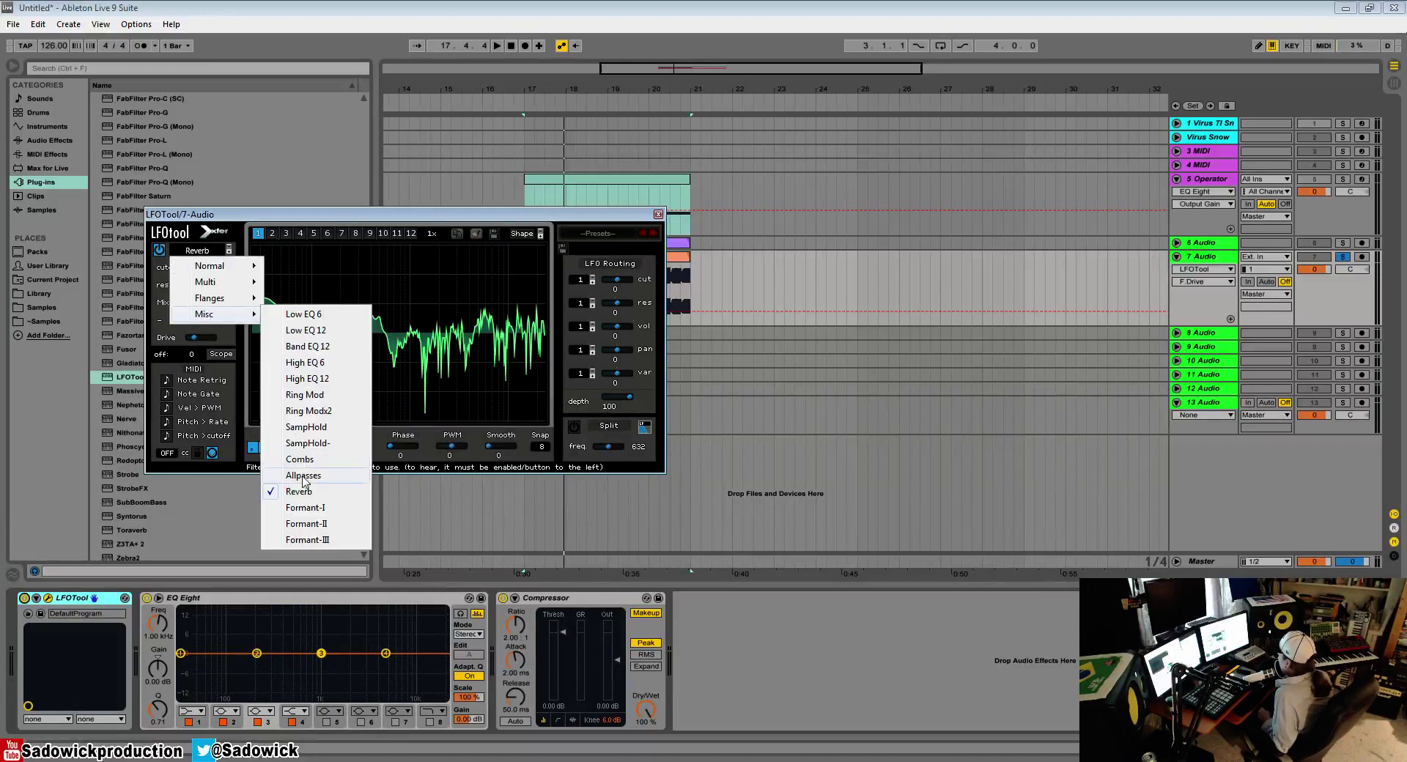
left_click(315, 508)
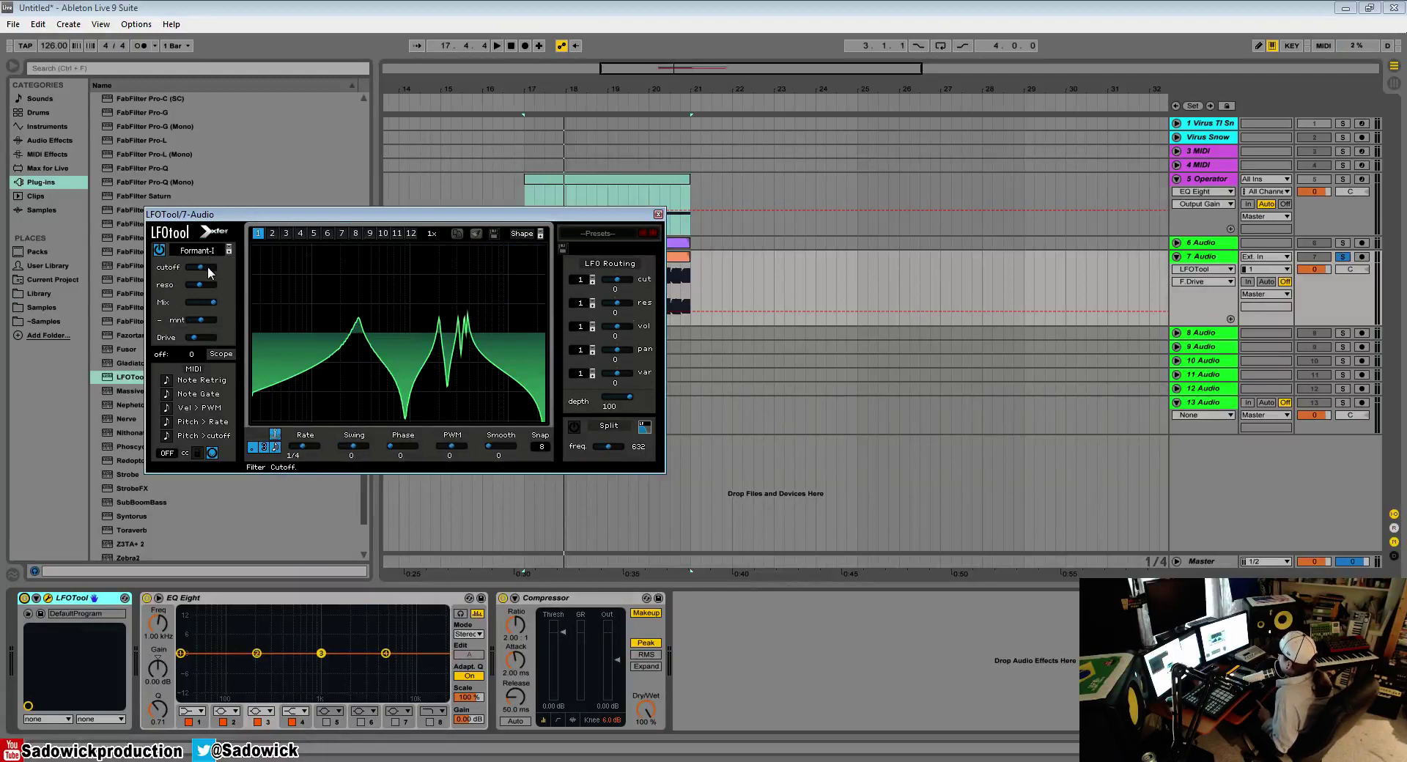
left_click_drag(202, 271, 162, 298)
key("space")
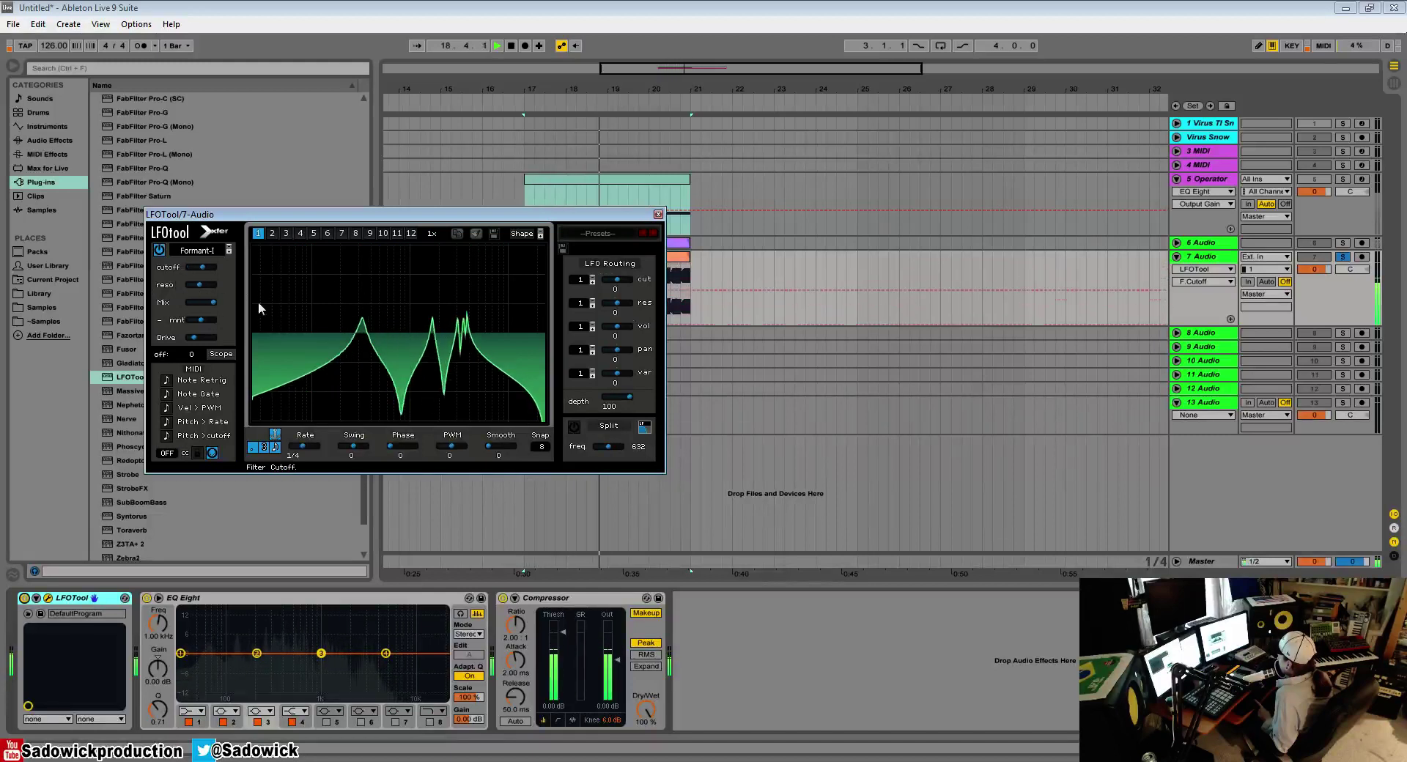
left_click(229, 252)
left_click(227, 246)
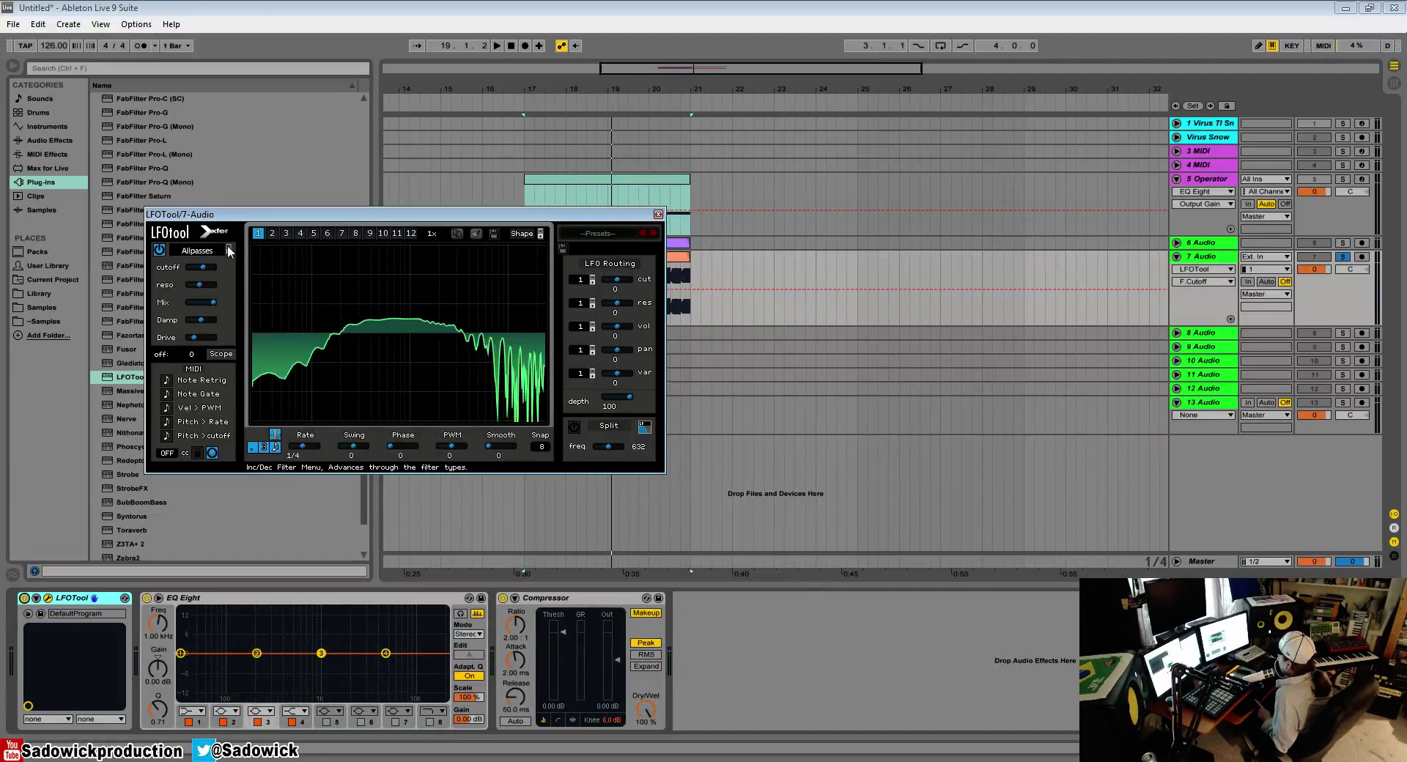
left_click(228, 246)
Step: Set the filter type to Formant-II and sweep its cutoff during playback
left_click(203, 250)
mouse_move(218, 317)
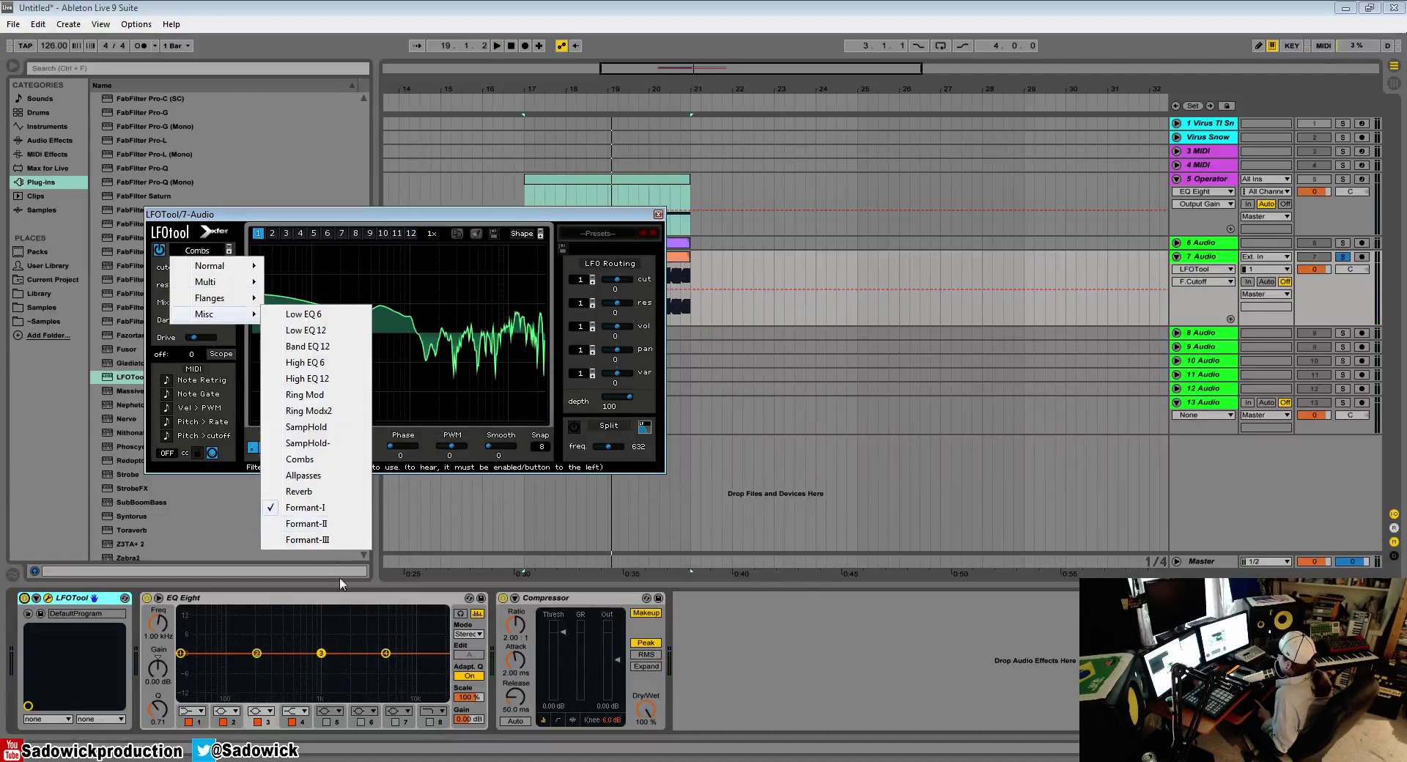
left_click(341, 541)
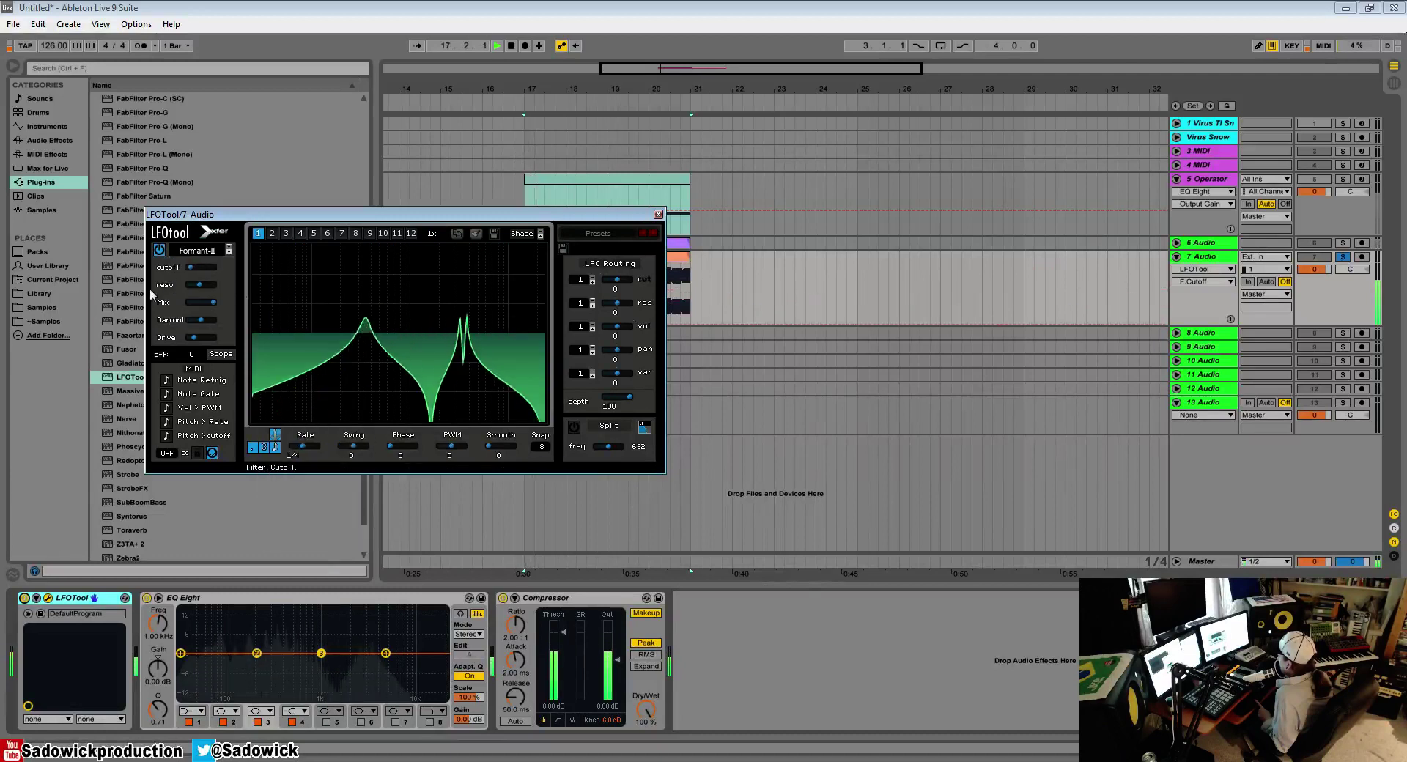
left_click_drag(255, 309, 189, 268)
key("space")
Step: Lower the filter variable between mix and drive, and sweep the Formant-II cutoff again during playback
left_click_drag(215, 318, 155, 346)
key("space")
mouse_move(192, 266)
left_mouse_down()
mouse_move(253, 277)
mouse_move(216, 293)
mouse_move(266, 314)
mouse_move(266, 337)
mouse_move(215, 266)
left_mouse_up()
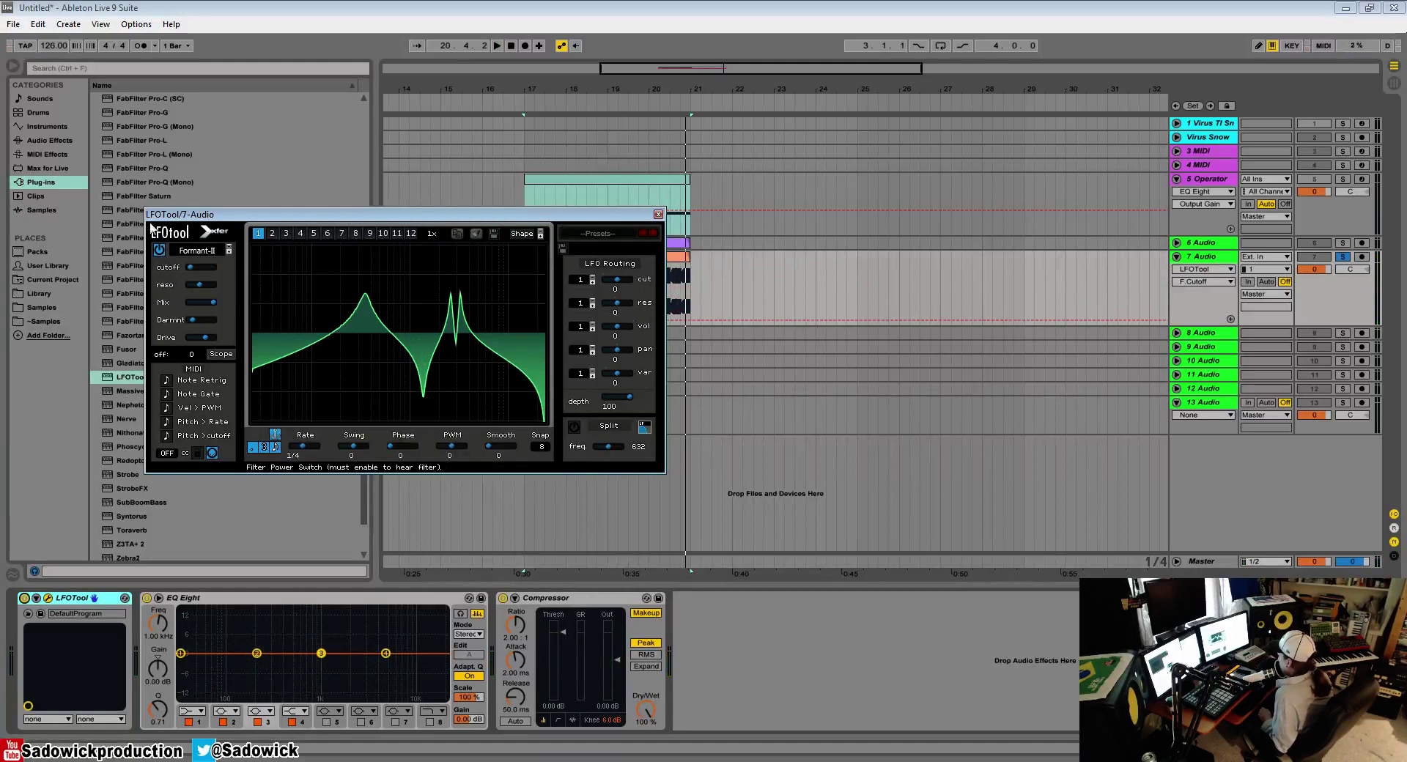
left_click(186, 248)
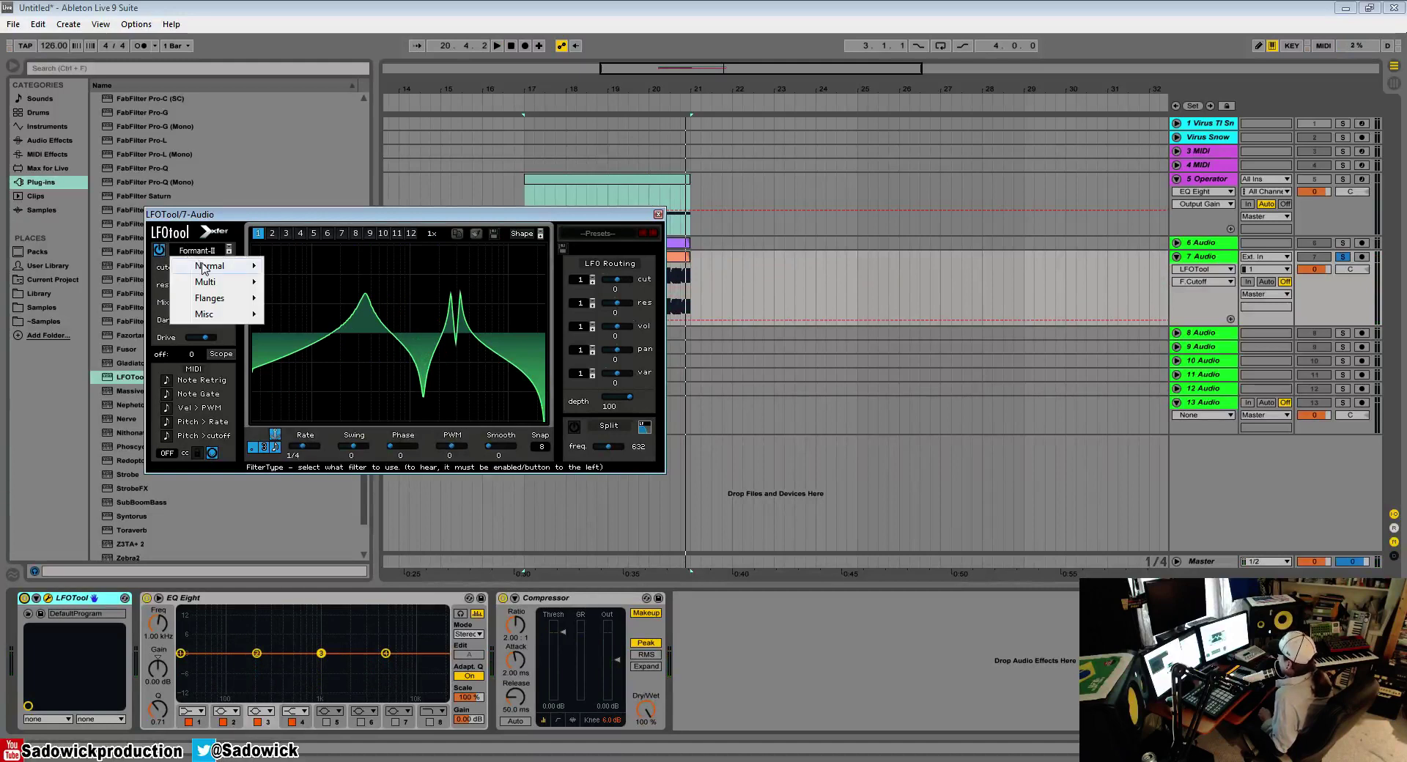
mouse_move(202, 265)
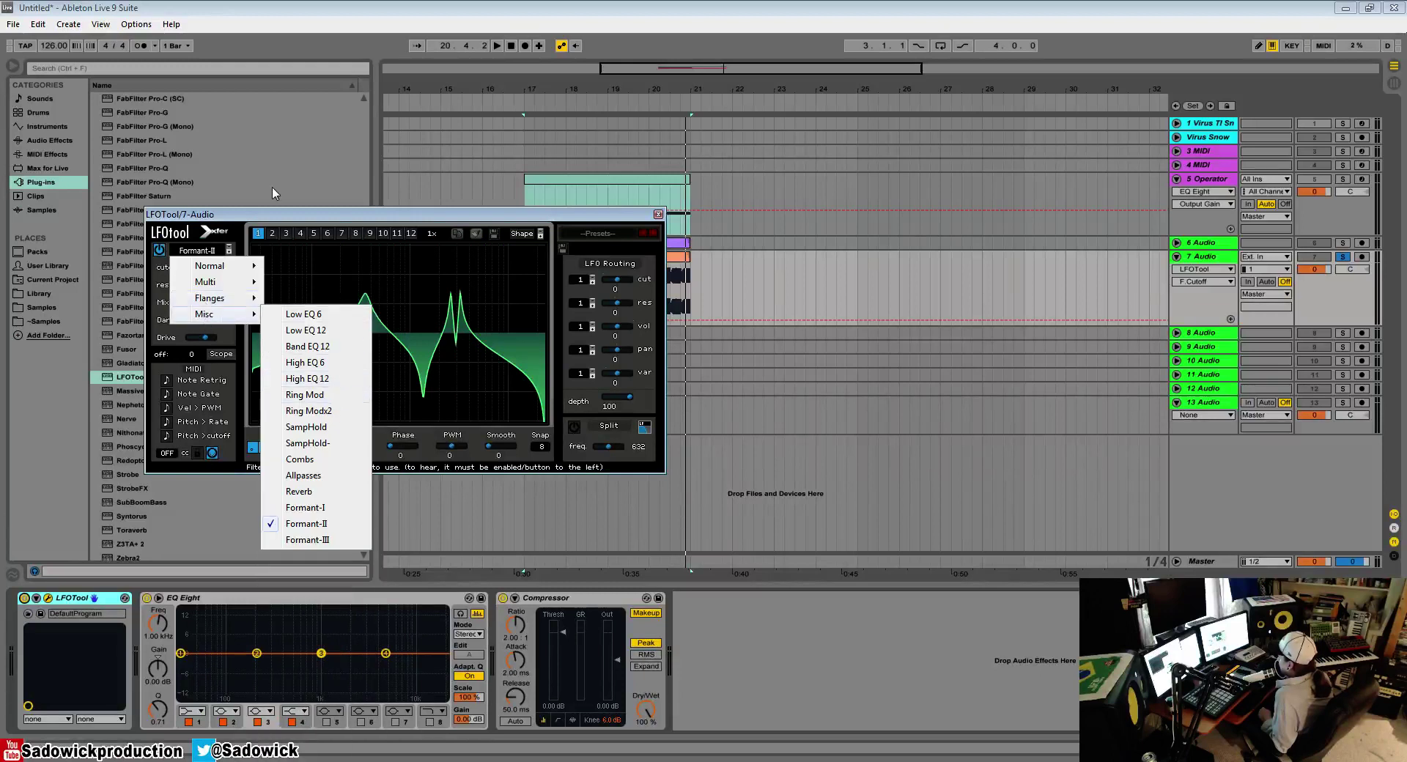
left_click(294, 217)
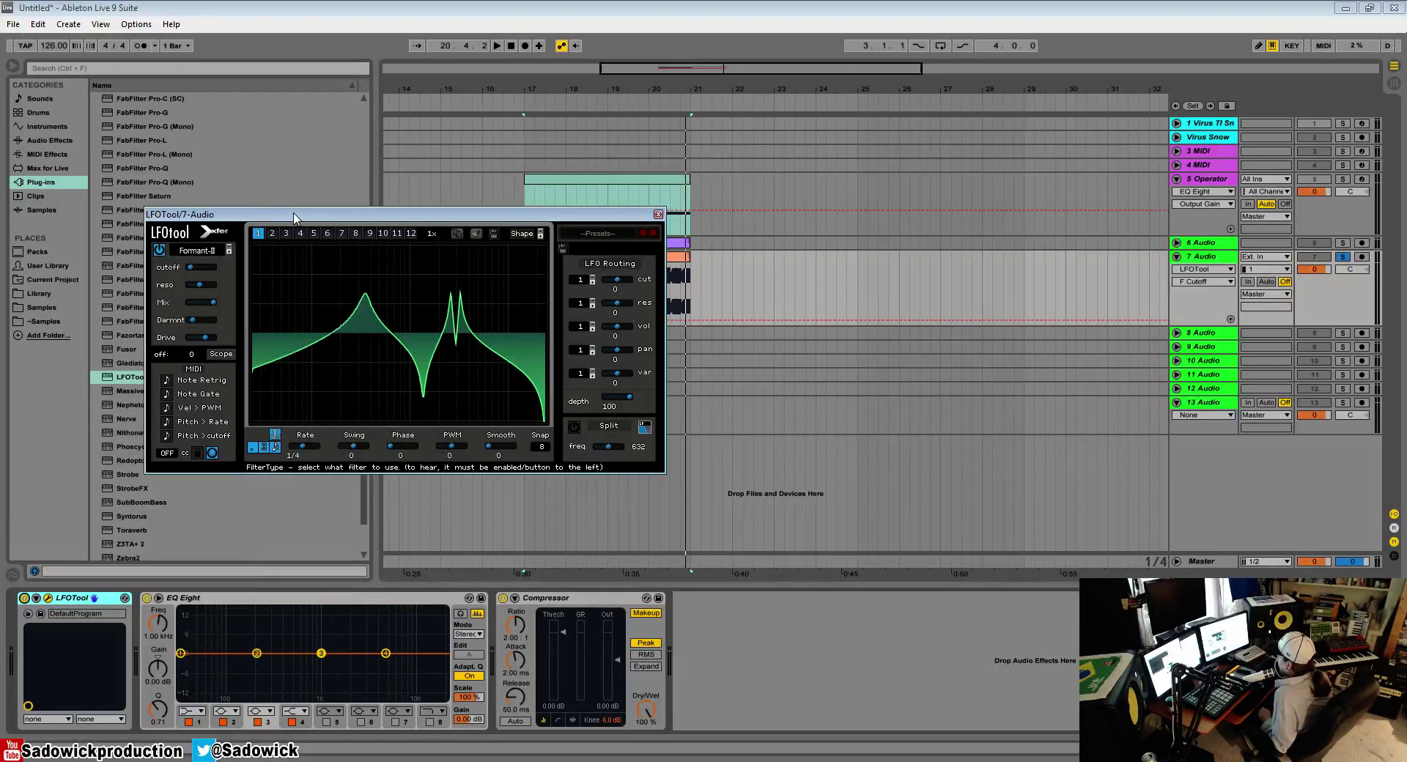